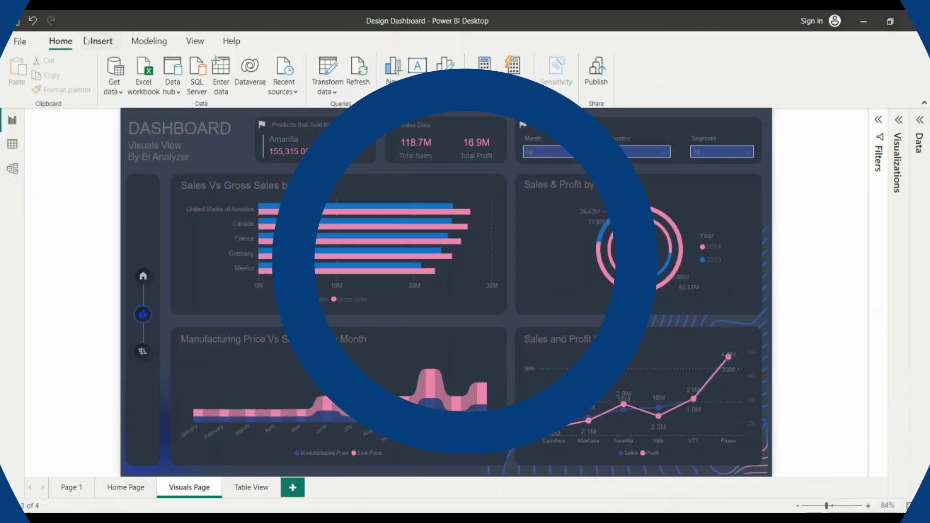
# Step: Insert a blank button and place it beside the By Bi Analyzer subtitle
pyautogui.click(101, 40)
pyautogui.click(420, 85)
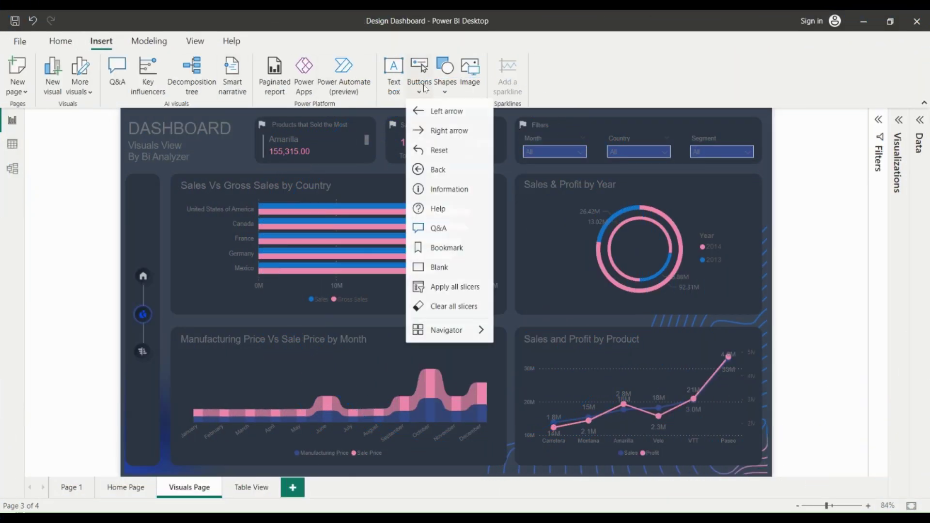
pyautogui.click(439, 267)
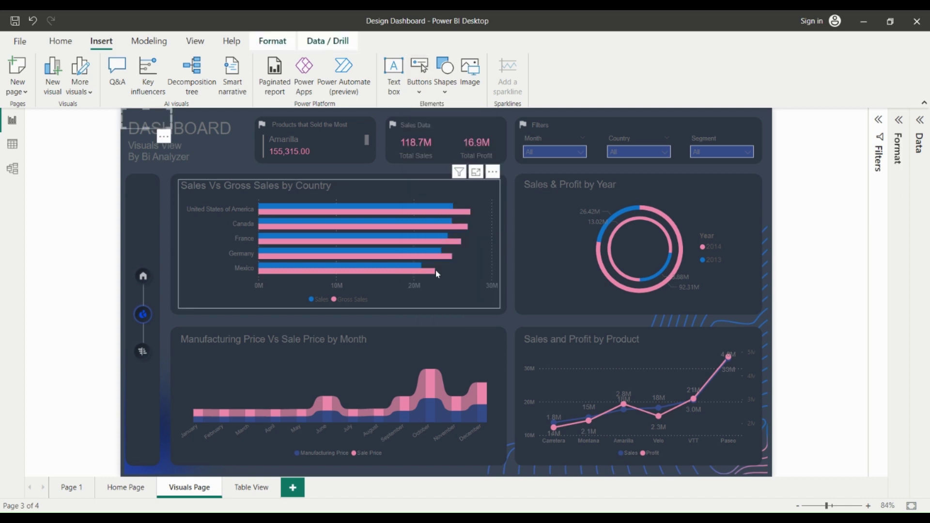
pyautogui.moveTo(164, 138); pyautogui.dragTo(219, 157)
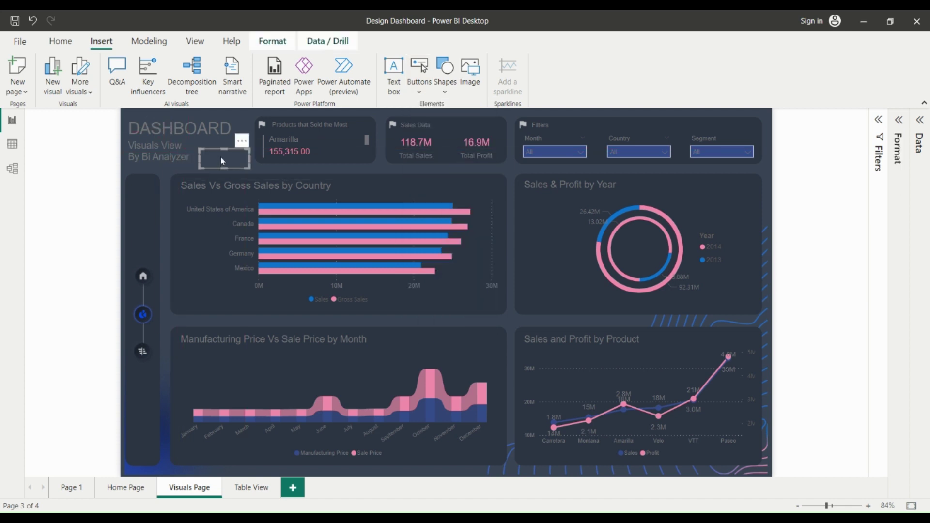
# Step: Give the button a white text label reading 'Bookmark'
pyautogui.click(897, 120)
pyautogui.click(823, 255)
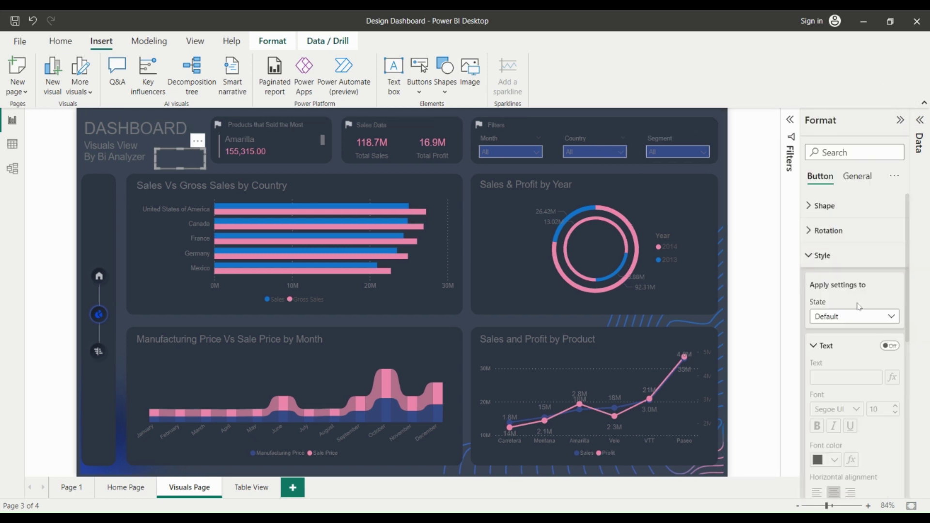
pyautogui.click(883, 352)
pyautogui.click(842, 378)
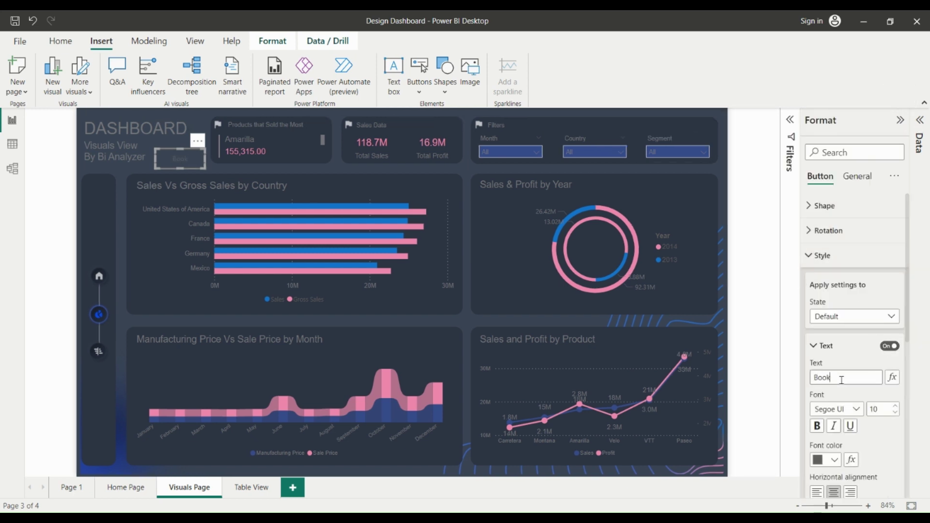
pyautogui.click(834, 460)
pyautogui.click(763, 266)
pyautogui.scroll(-5, 874, 446)
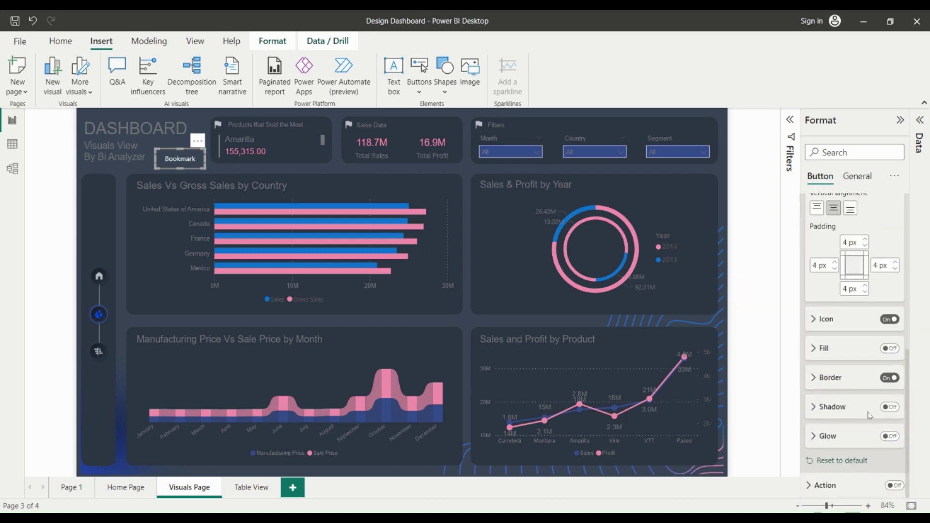
pyautogui.scroll(5, 882, 228)
pyautogui.click(829, 255)
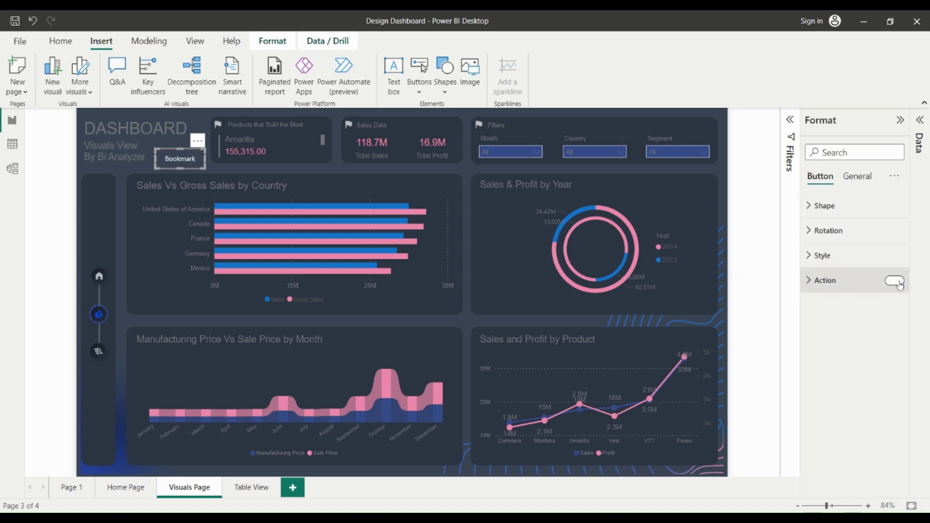
# Step: Set the button's action to Bookmark, linked to First Bookmark
pyautogui.click(834, 281)
pyautogui.click(862, 341)
pyautogui.click(842, 370)
pyautogui.click(843, 370)
pyautogui.click(841, 411)
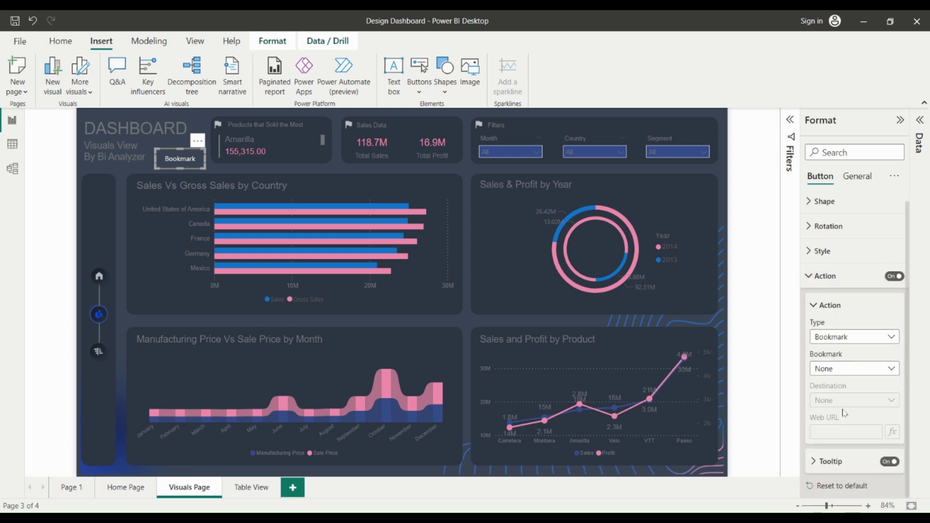
pyautogui.click(806, 277)
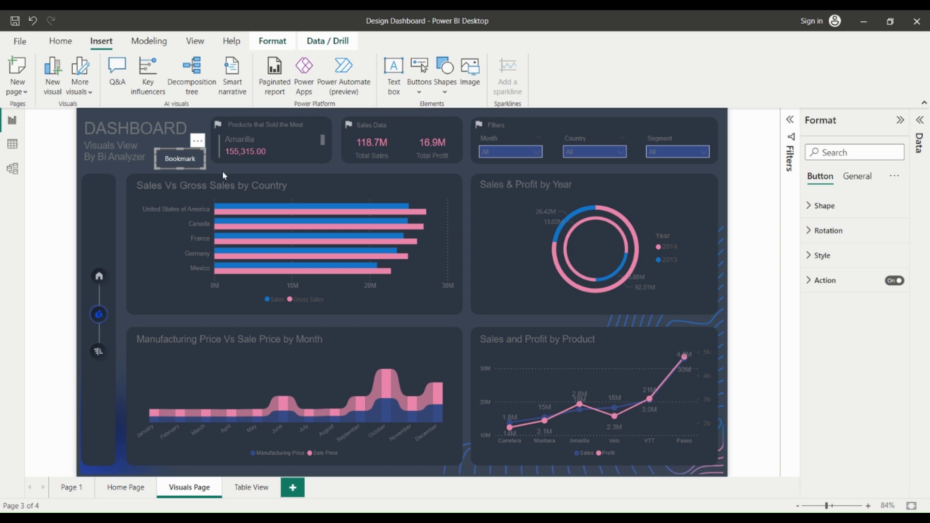
# Step: Filter the Month slicer to April, then test the button to reset the filters
pyautogui.click(510, 153)
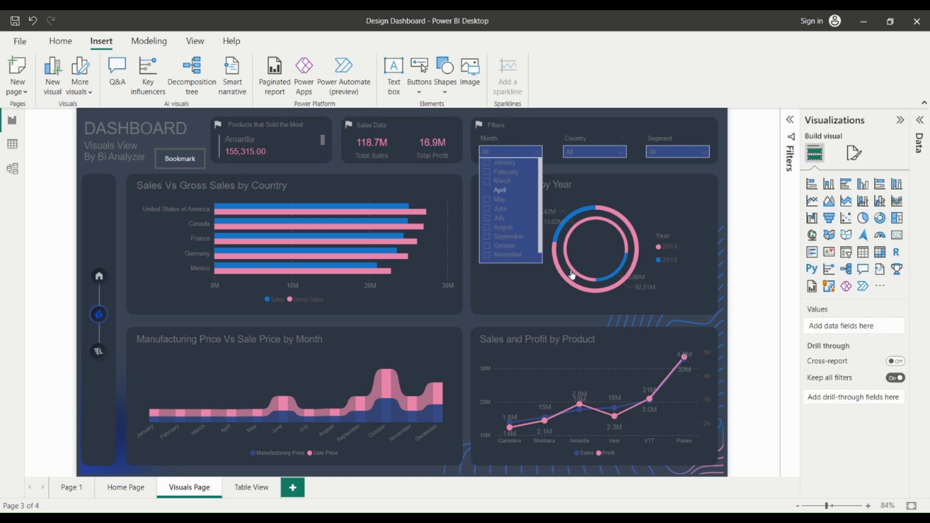
pyautogui.click(499, 190)
pyautogui.click(377, 170)
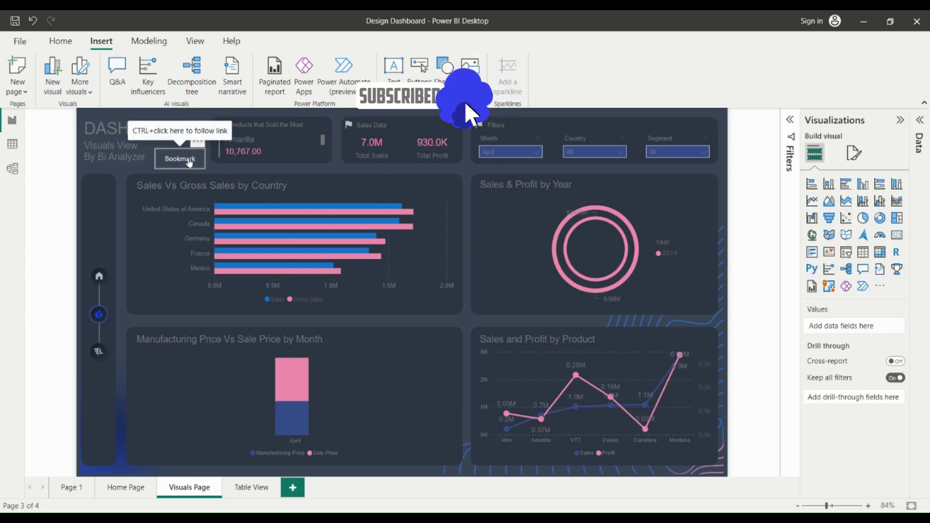
pyautogui.keyDown('ctrl'); pyautogui.click(189, 161); pyautogui.keyUp('ctrl')
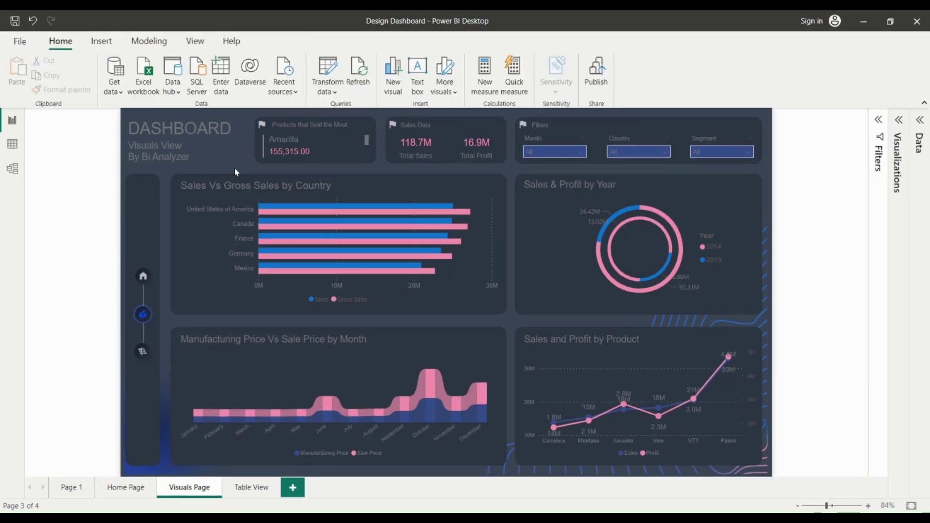
# Step: Add a bookmark of the current view, name it First Bookmark, and apply it to all visuals
pyautogui.click(195, 41)
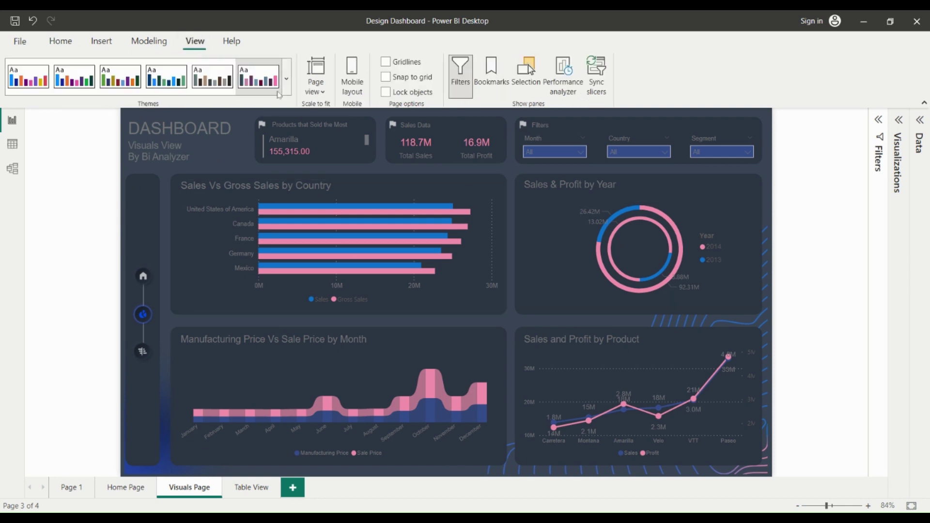
pyautogui.click(491, 72)
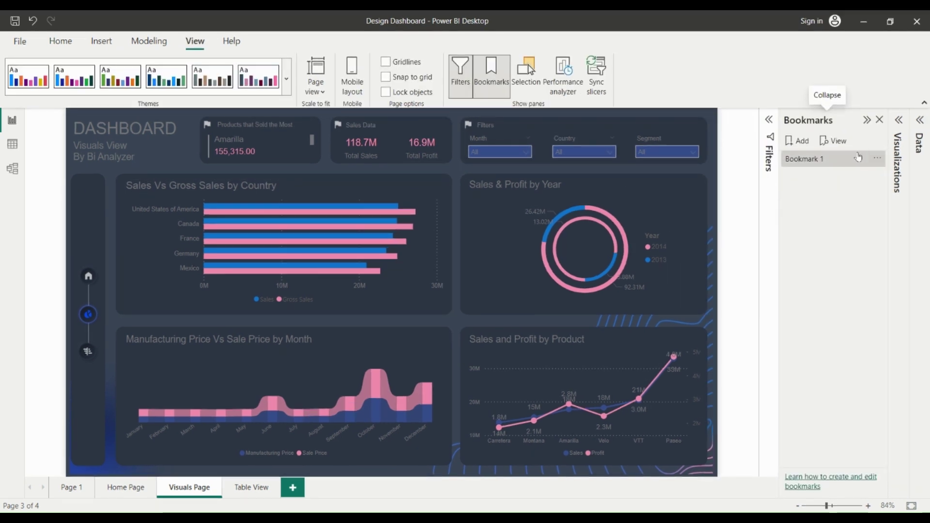
pyautogui.click(798, 141)
pyautogui.doubleClick(830, 175)
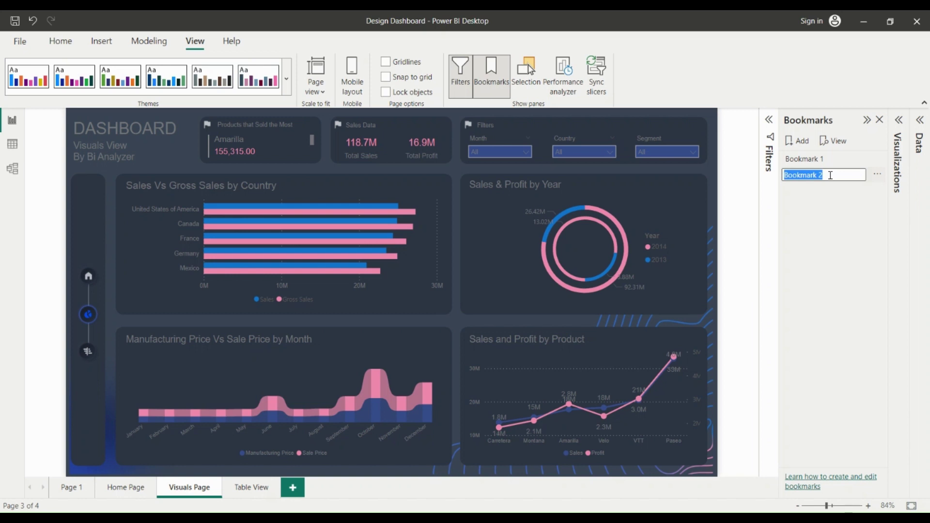
pyautogui.write('F')
pyautogui.press('Return')
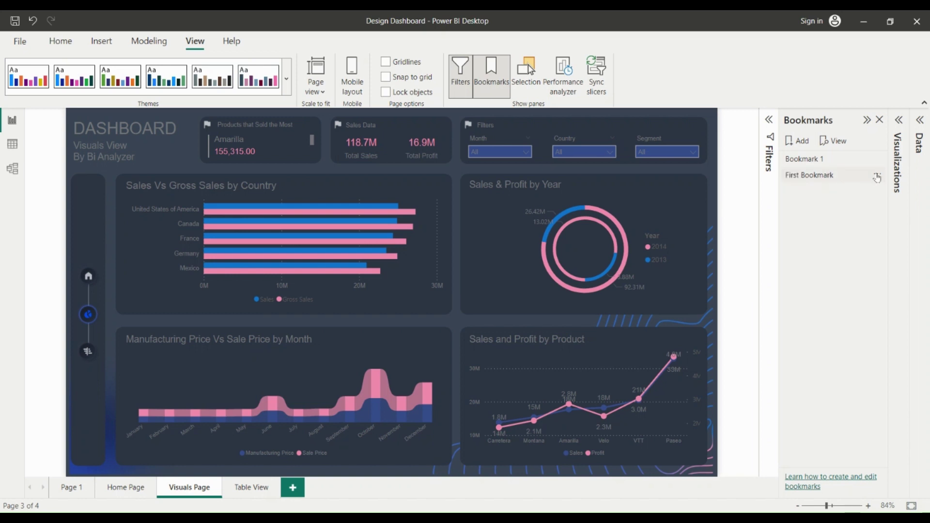
pyautogui.click(877, 176)
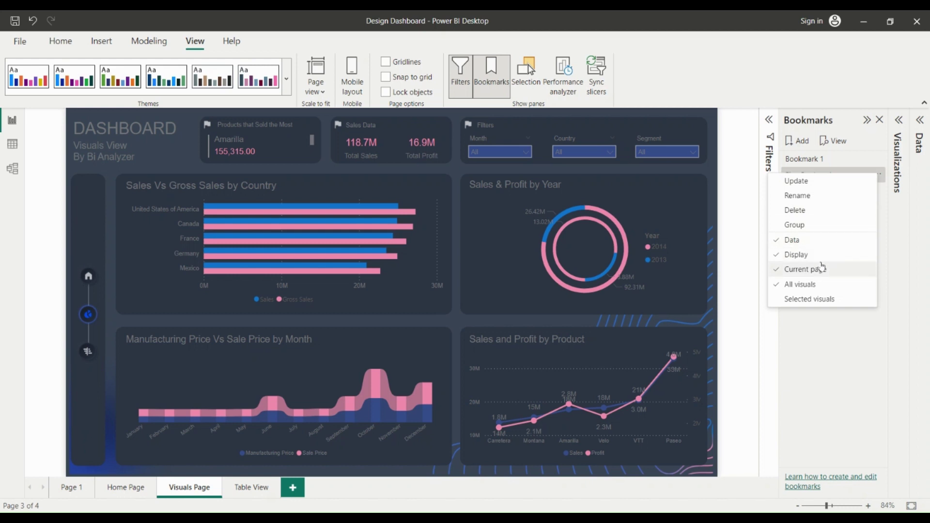
pyautogui.click(812, 284)
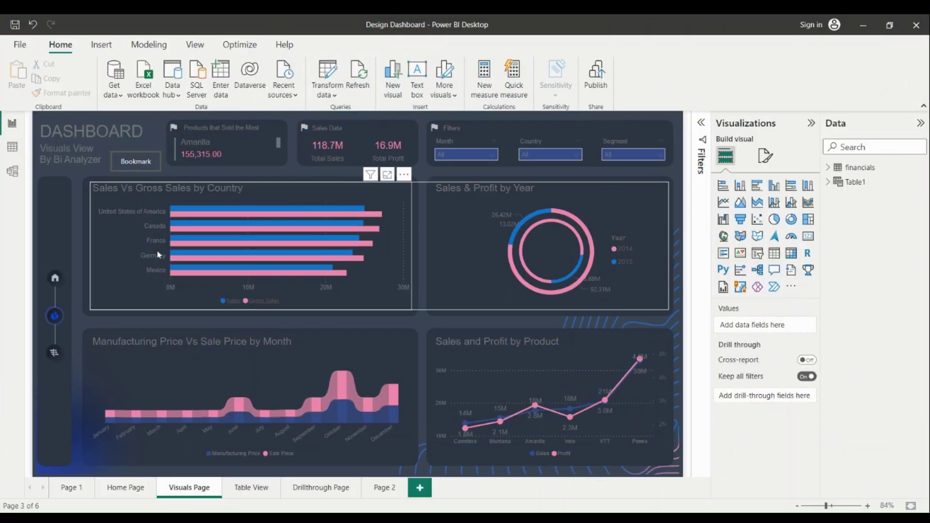
# Step: In the Selection pane, rename the groups Product Visuals Group and Sales Visuals Group
pyautogui.click(195, 44)
pyautogui.click(526, 80)
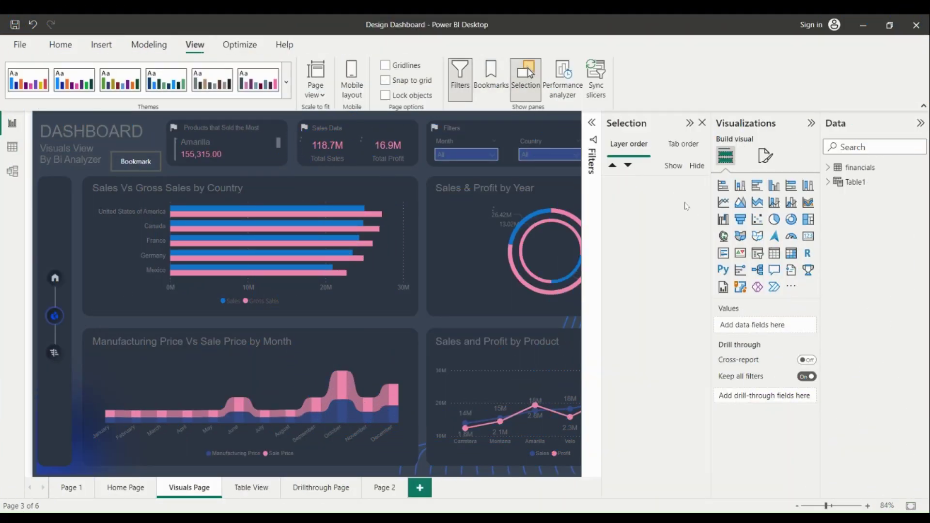
pyautogui.doubleClick(635, 183)
pyautogui.write('Product Vis')
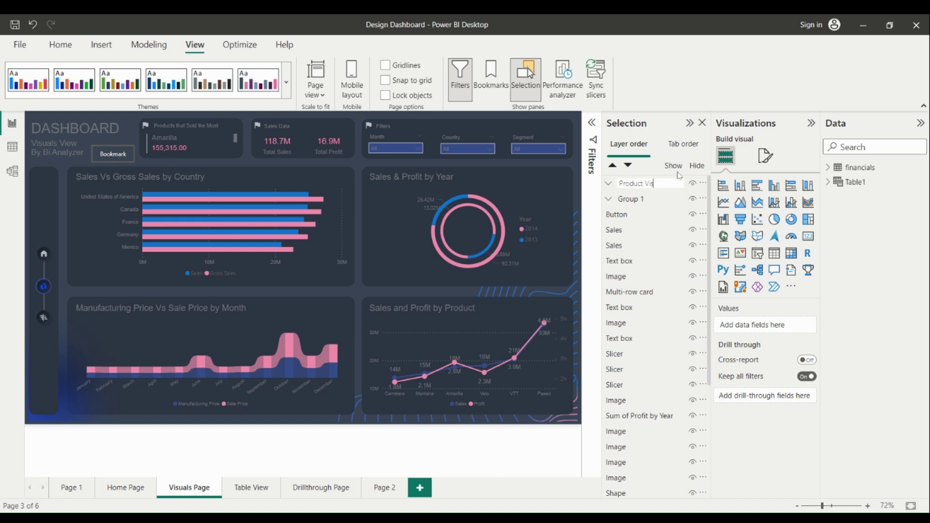
pyautogui.write('uals Group')
pyautogui.press('Return')
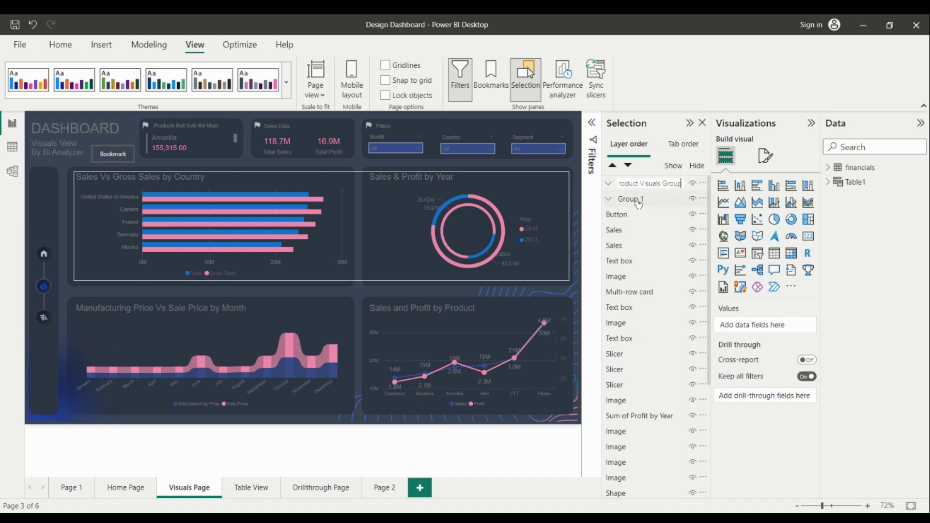
pyautogui.doubleClick(639, 199)
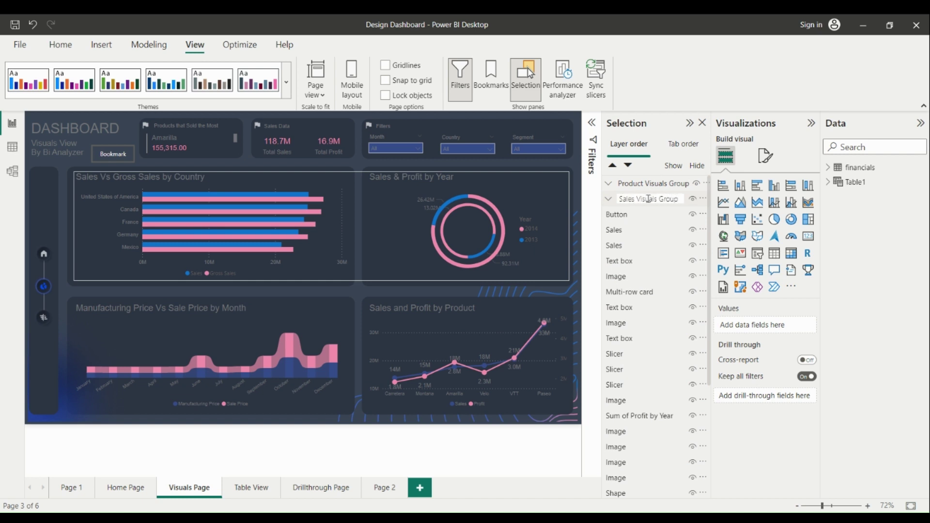
pyautogui.press('Return')
# Step: Expand both groups to check their charts, then close the Selection pane
pyautogui.click(609, 198)
pyautogui.click(613, 190)
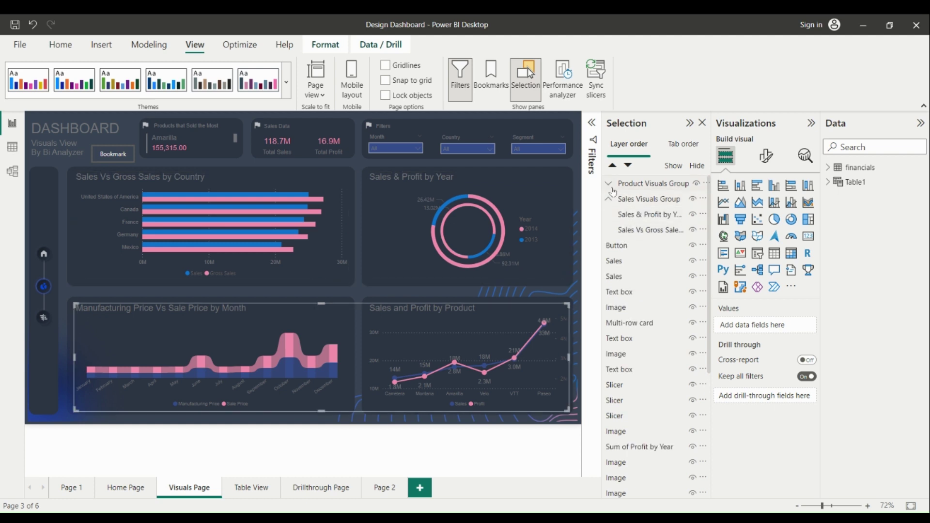
pyautogui.click(610, 185)
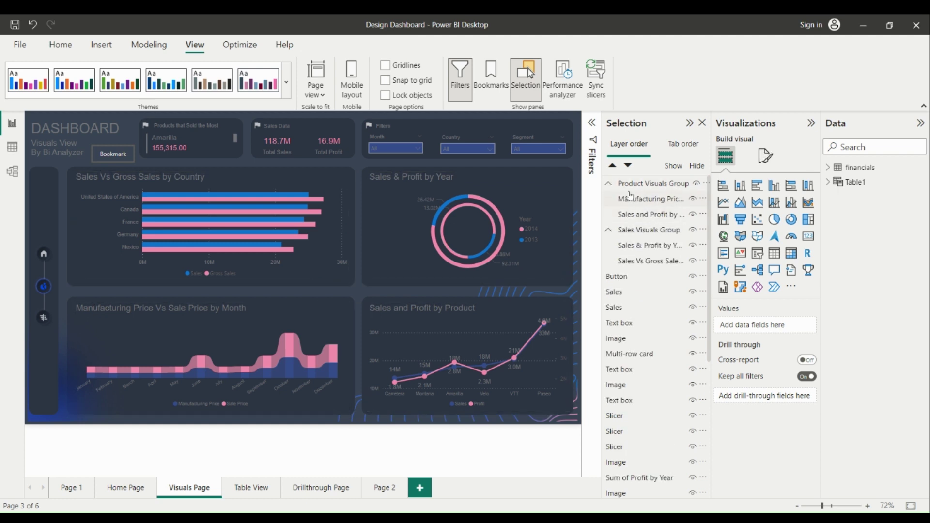
pyautogui.click(633, 188)
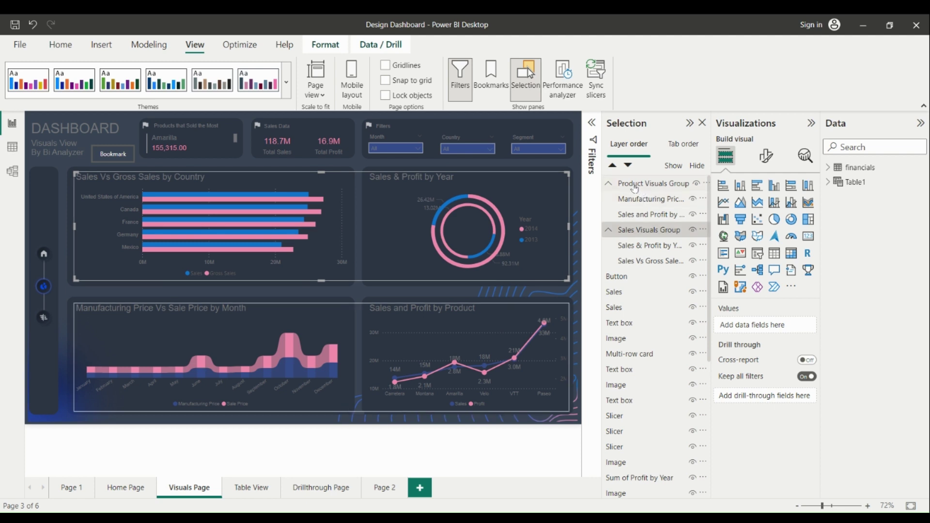
pyautogui.click(702, 122)
pyautogui.click(78, 231)
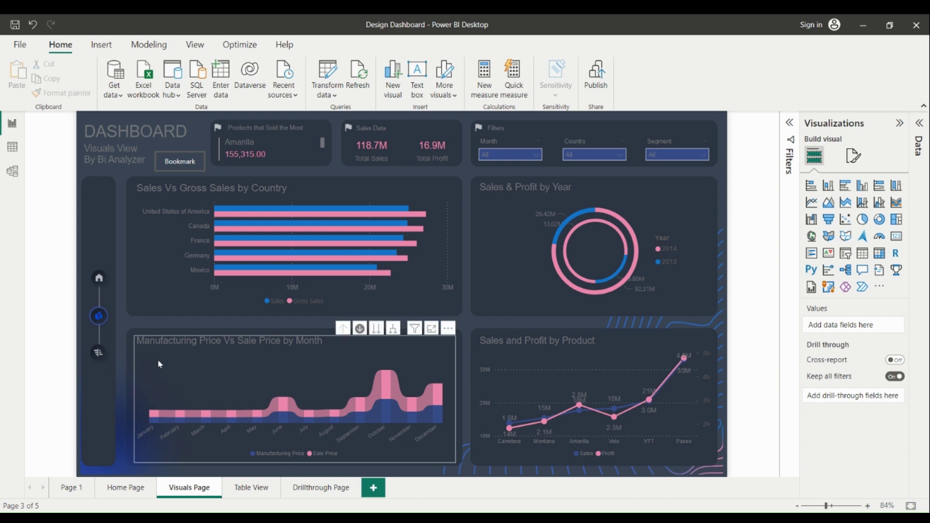
# Step: Group the Manufacturing Price Vs Sale Price and Sales and Profit by Product charts
pyautogui.click(201, 359)
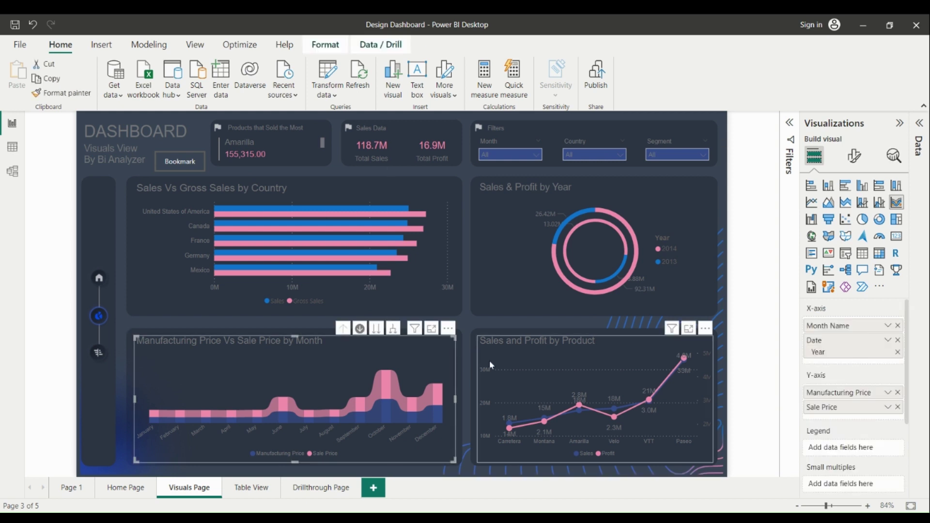
pyautogui.click(120, 324)
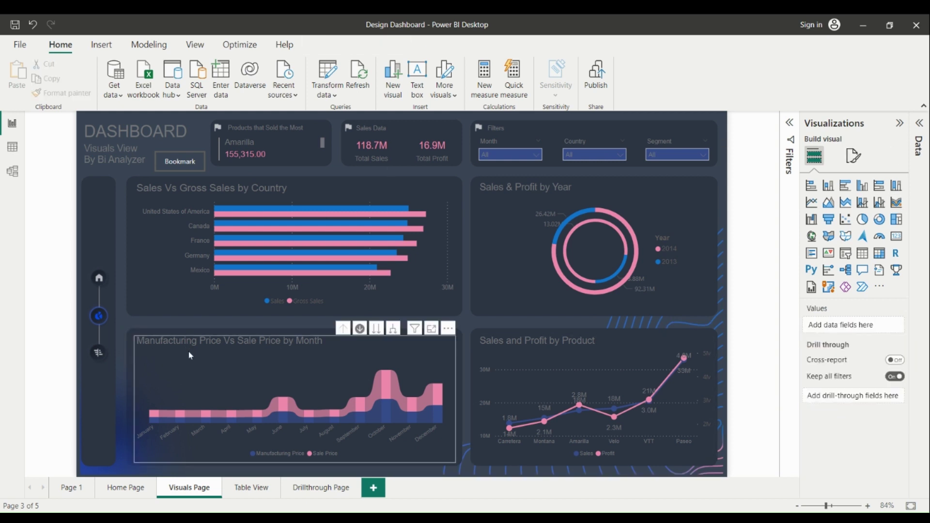
pyautogui.click(350, 361)
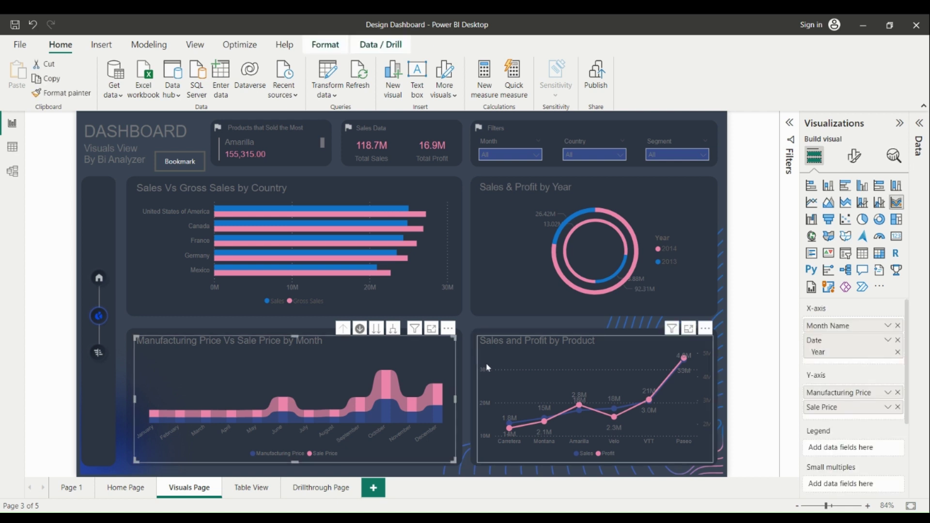
pyautogui.keyDown('ctrl'); pyautogui.click(487, 368); pyautogui.keyUp('ctrl')
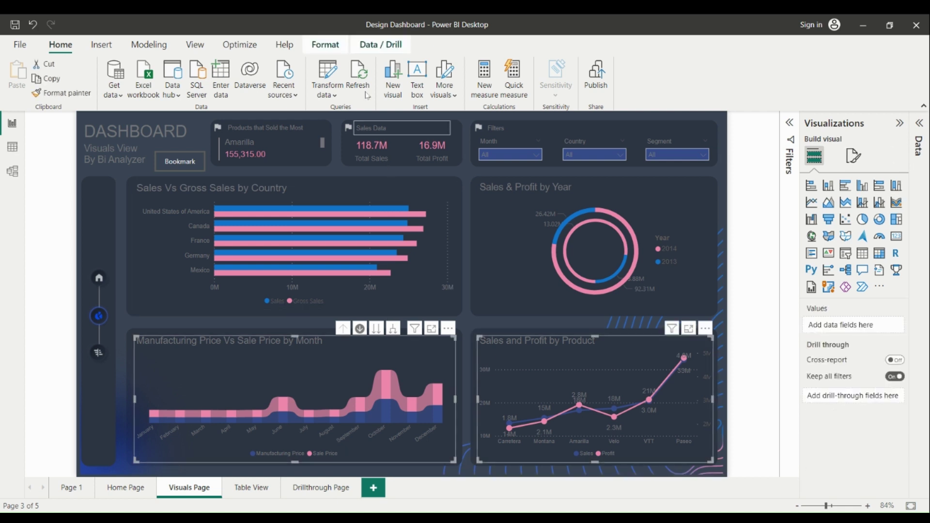
pyautogui.click(333, 51)
pyautogui.click(286, 82)
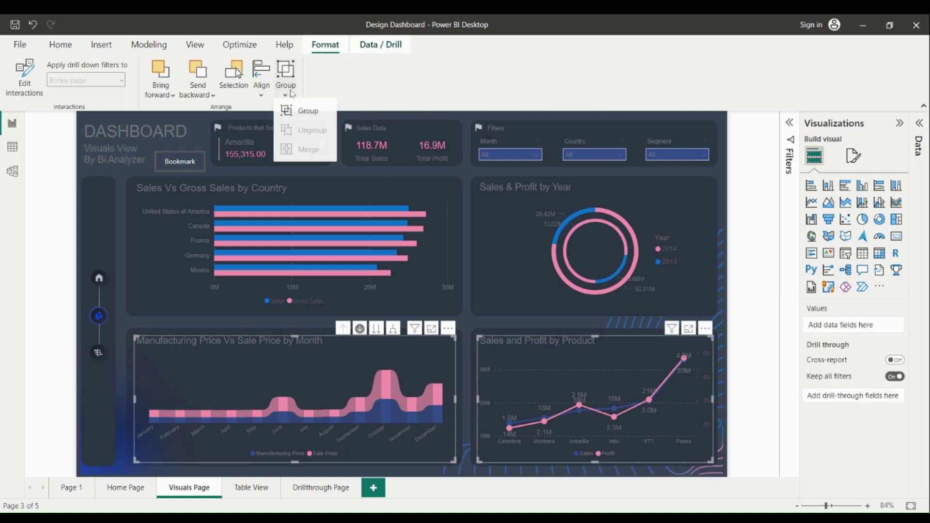
pyautogui.click(308, 114)
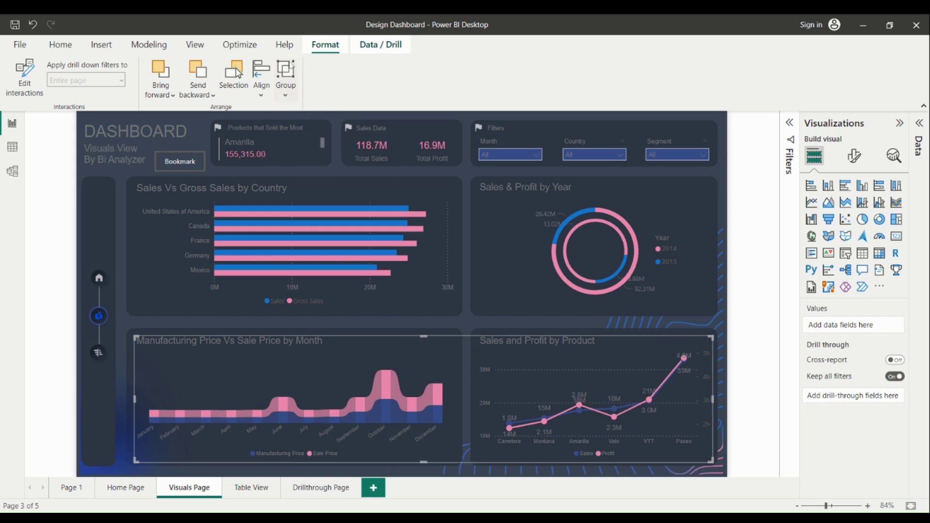
# Step: In the Selection pane, start renaming Group 1 to a Sales name
pyautogui.click(244, 95)
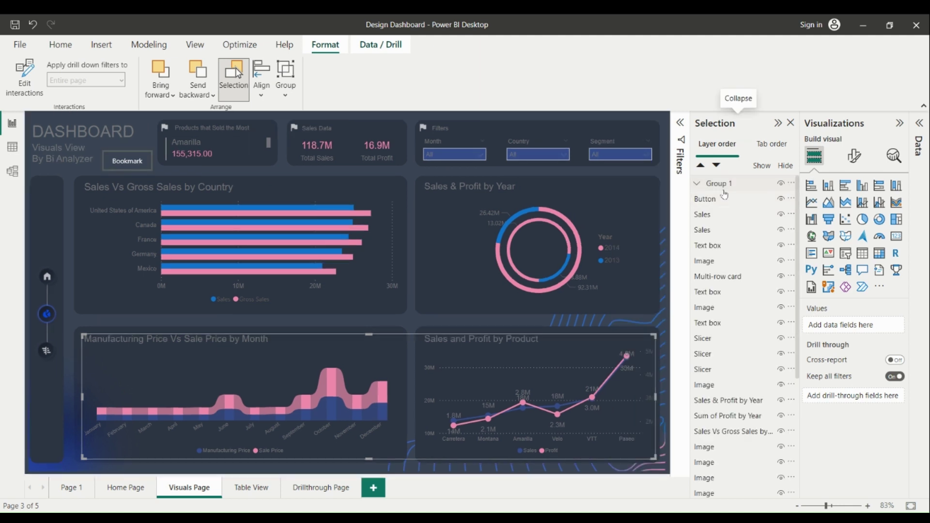
pyautogui.press('Escape')
pyautogui.doubleClick(727, 184)
pyautogui.write('Sa')
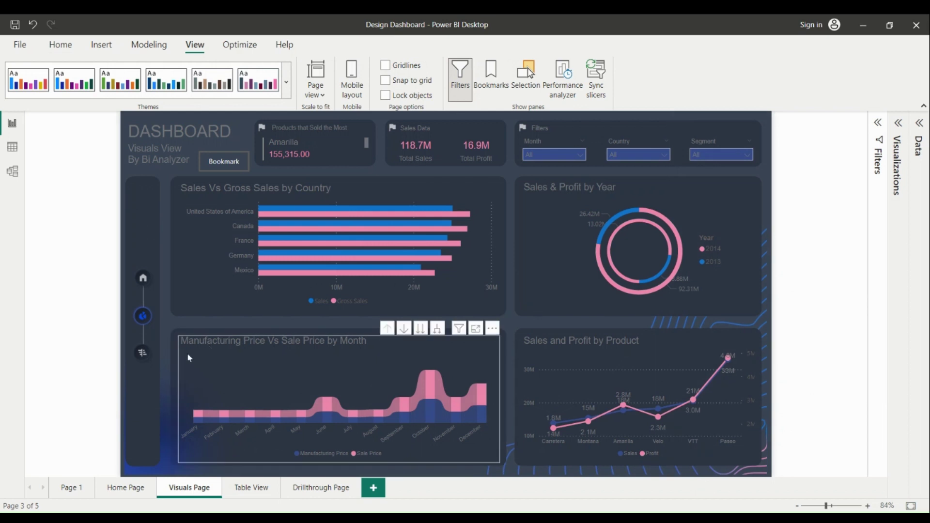
# Step: Turn on drill mode for the Manufacturing Price Vs Sale Price chart and move it to year level, 2013 and 2014
pyautogui.click(181, 349)
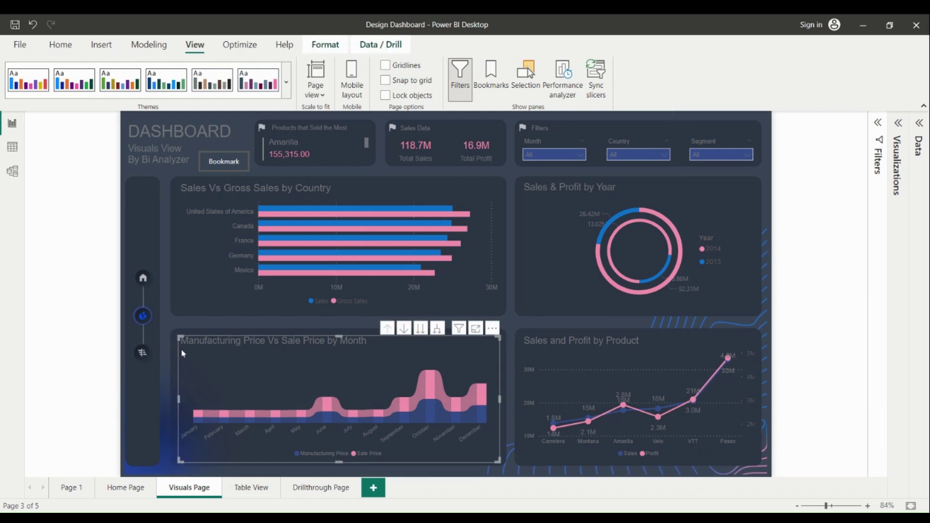
pyautogui.click(383, 47)
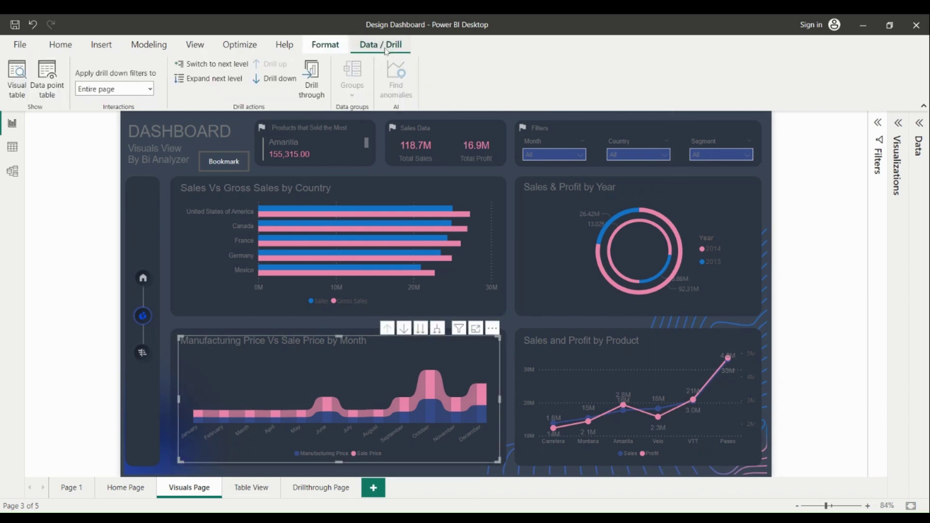
pyautogui.click(291, 81)
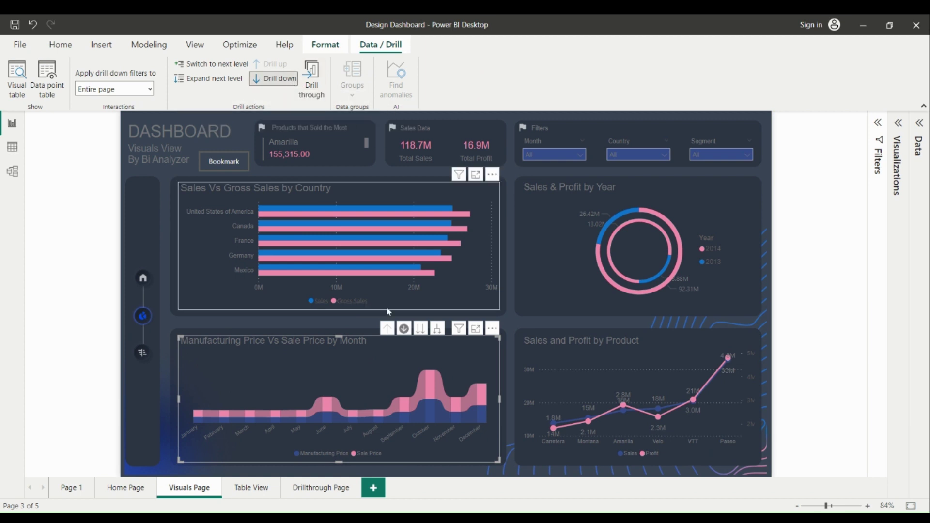
pyautogui.click(420, 330)
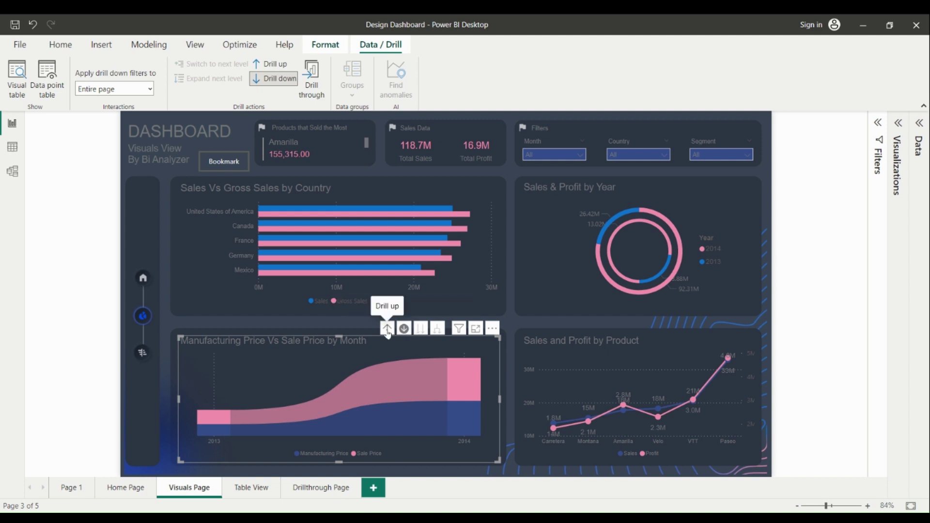
pyautogui.click(388, 330)
pyautogui.click(421, 330)
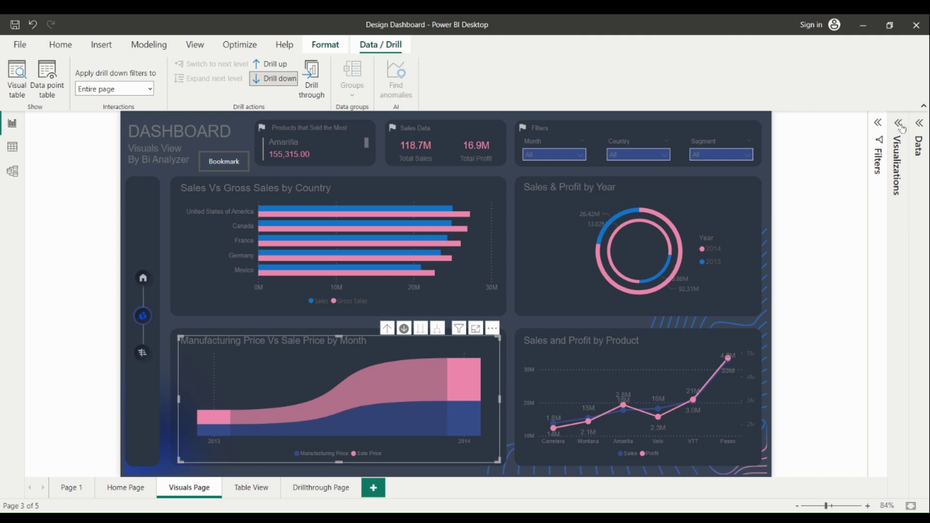
pyautogui.click(901, 127)
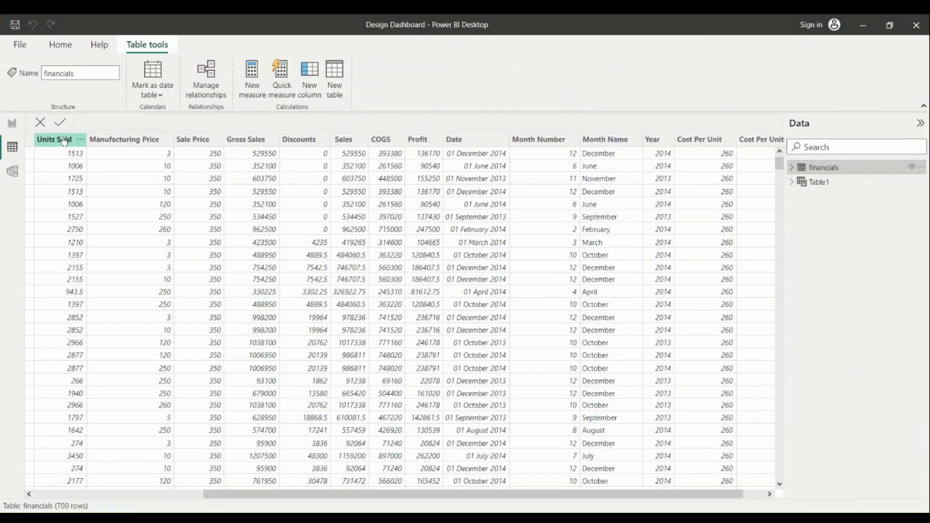
# Step: Inspect the Units Sold, Manufacturing Price, Sale Price columns and the Cost Per Unit formula
pyautogui.click(63, 141)
pyautogui.click(123, 140)
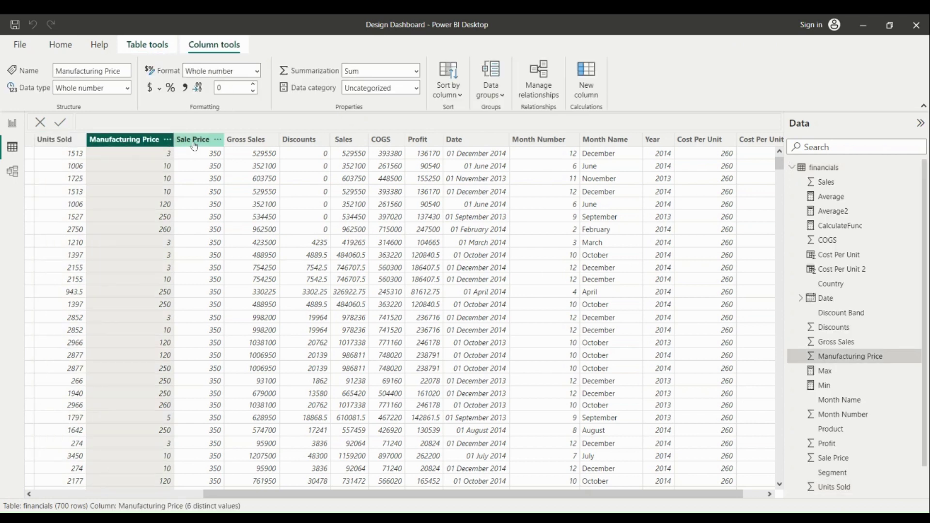
pyautogui.click(194, 140)
pyautogui.click(700, 140)
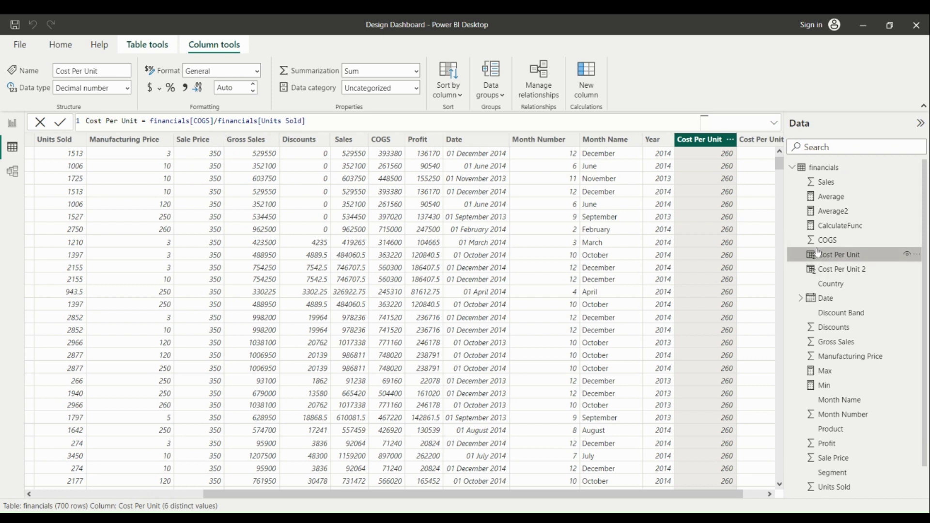
pyautogui.click(920, 256)
# Step: Check the Cost Per Unit and COGS field properties in Model view, then return to the table
pyautogui.click(12, 171)
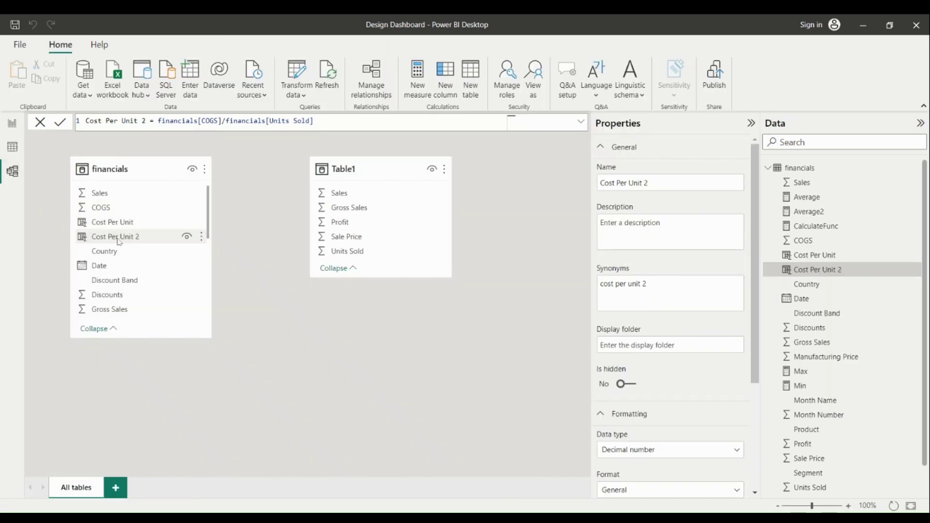
pyautogui.click(119, 222)
pyautogui.click(109, 206)
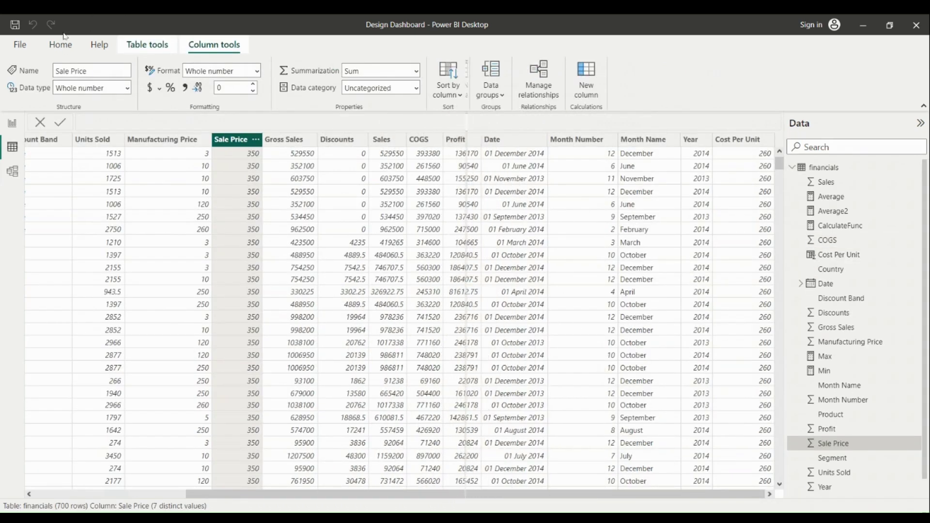
pyautogui.click(60, 44)
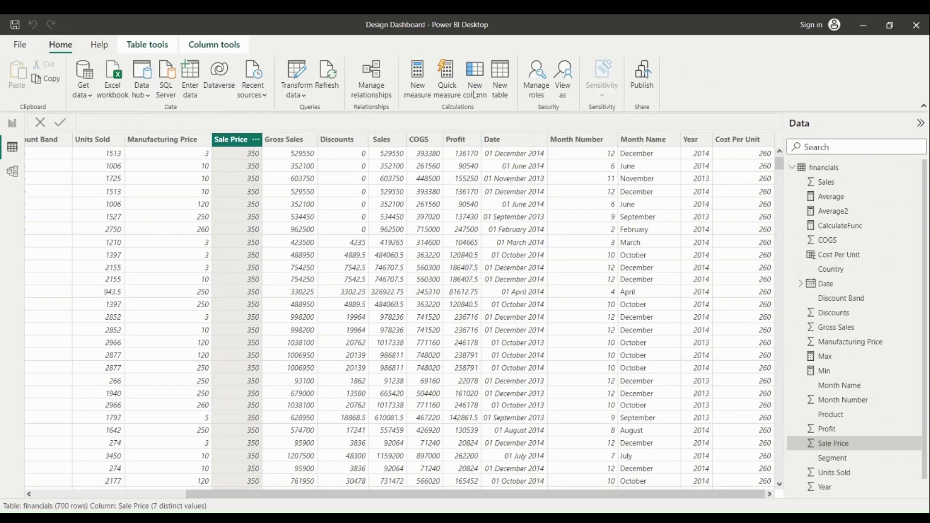
# Step: Create the column Cost Per Unit 2 = financials[COGS]/financials[Units Sold]
pyautogui.click(475, 92)
pyautogui.doubleClick(112, 121)
pyautogui.press('BackSpace')
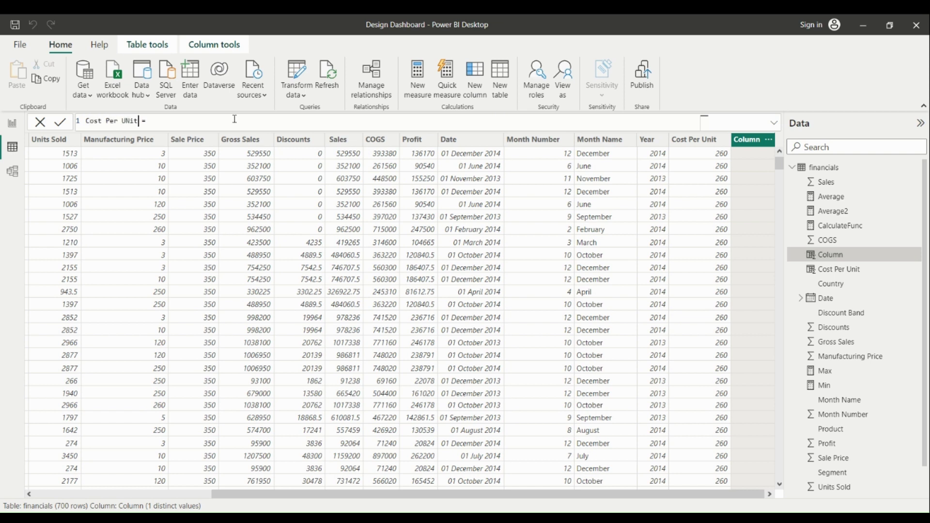
pyautogui.write('ost Per Unit 2 = fina')
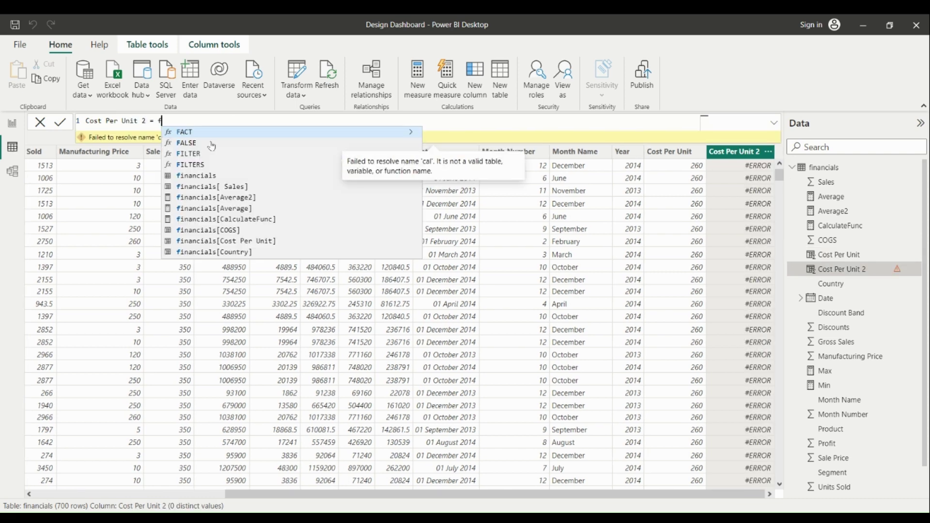
pyautogui.click(251, 186)
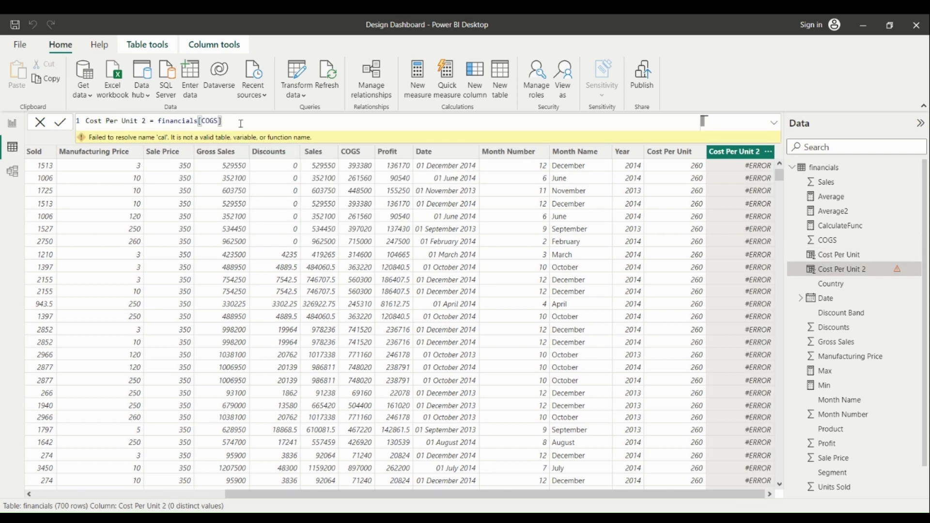
pyautogui.write('/financials[Units Sold]')
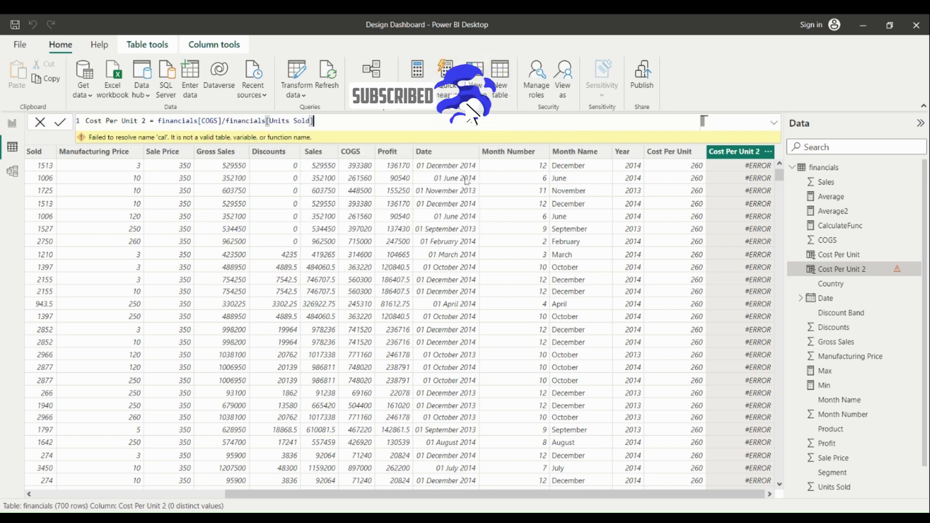
pyautogui.press('Return')
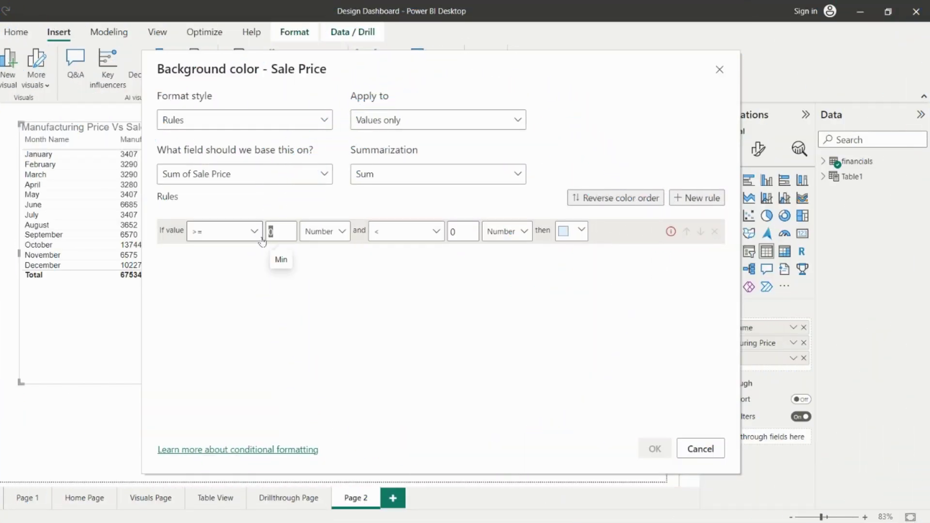
# Step: Set the first Sale Price background rule to red for values 4145 to 8289
pyautogui.write('45')
pyautogui.doubleClick(473, 226)
pyautogui.write('8990')
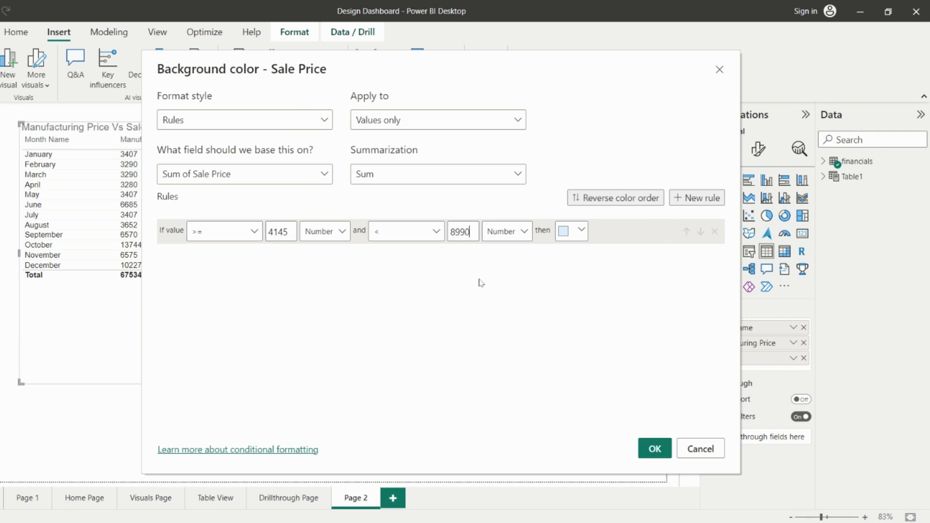
pyautogui.press('BackSpace')
pyautogui.press('BackSpace')
pyautogui.write('89')
pyautogui.moveTo(456, 91); pyautogui.dragTo(629, 89)
pyautogui.click(634, 234)
pyautogui.press('BackSpace')
pyautogui.write('2')
pyautogui.click(740, 228)
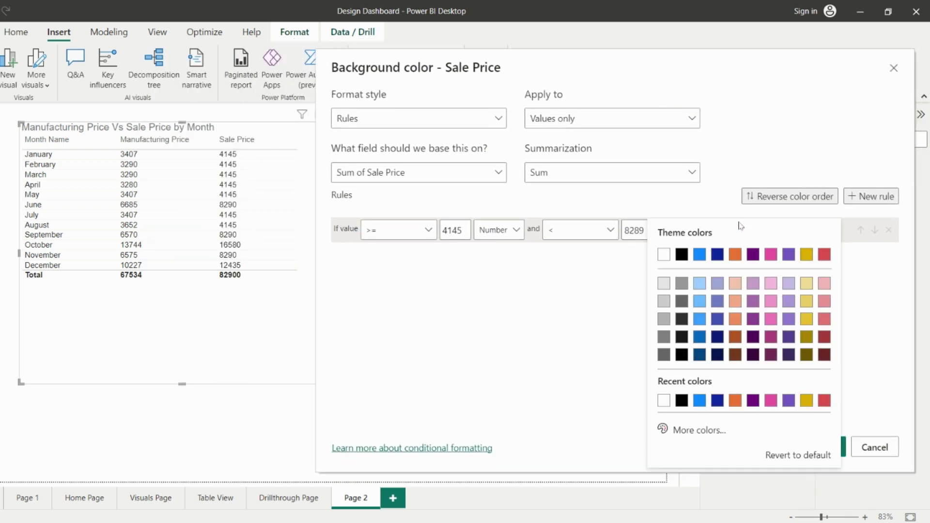
pyautogui.click(823, 255)
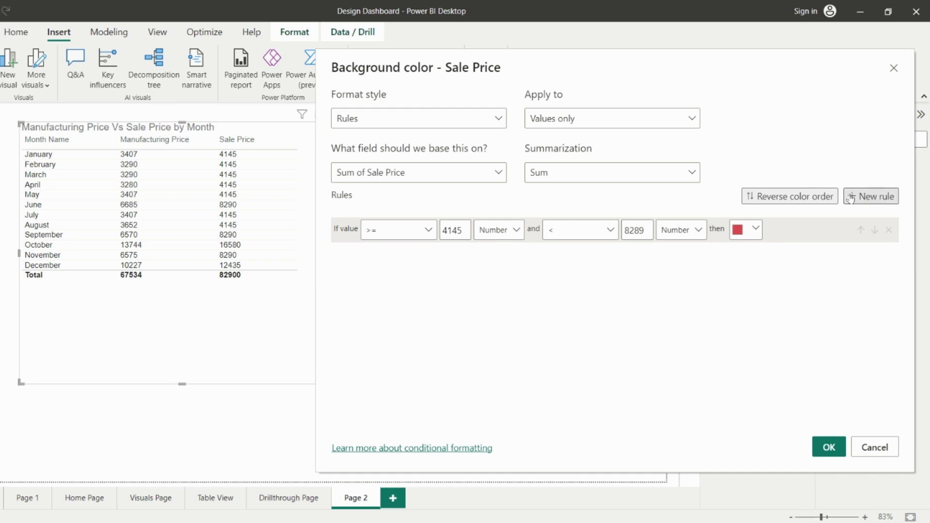
# Step: Add a second number rule, 8290 to 19000 in blue, and apply the rules
pyautogui.click(871, 196)
pyautogui.click(523, 262)
pyautogui.click(491, 275)
pyautogui.doubleClick(442, 255)
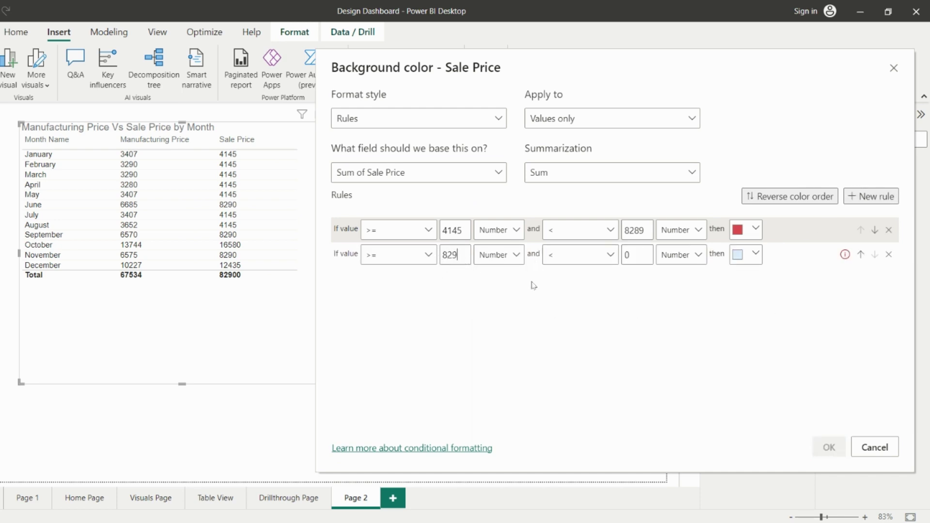
pyautogui.doubleClick(630, 255)
pyautogui.write('19000')
pyautogui.click(746, 255)
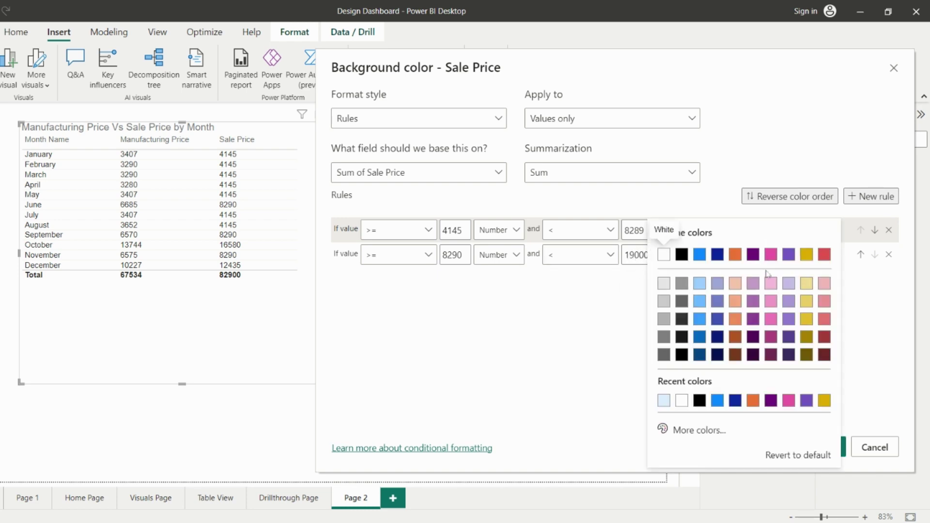
pyautogui.click(705, 338)
pyautogui.click(826, 446)
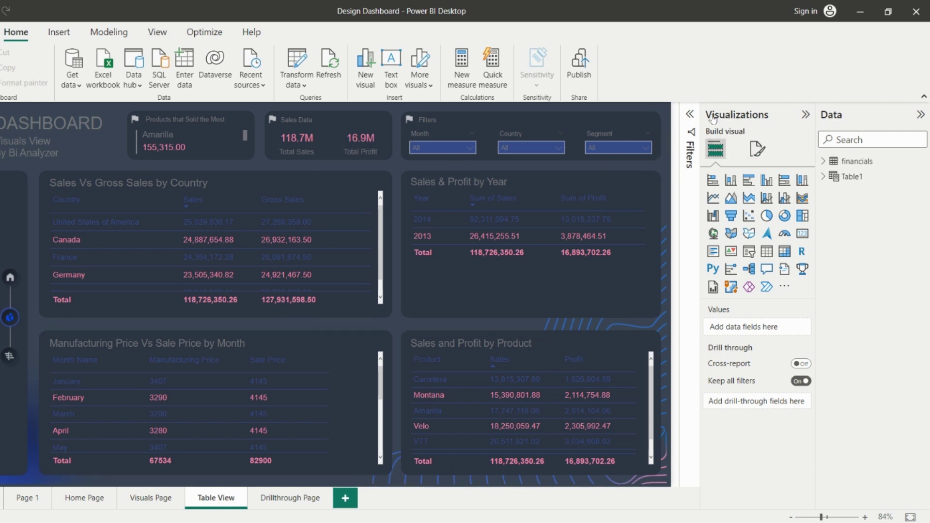
# Step: Start conditional font colour formatting for the Country field of the Sales Vs Gross Sales by Country table
pyautogui.click(383, 241)
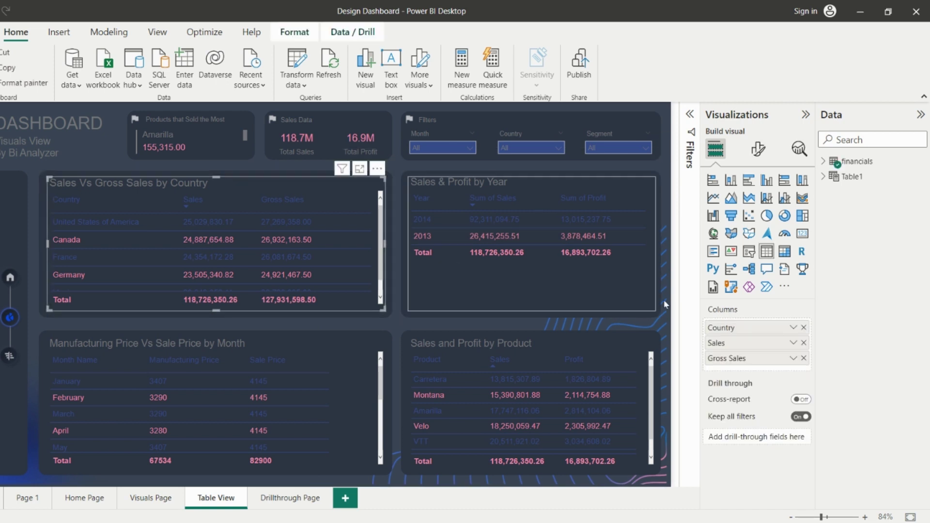
pyautogui.click(793, 328)
pyautogui.moveTo(855, 185)
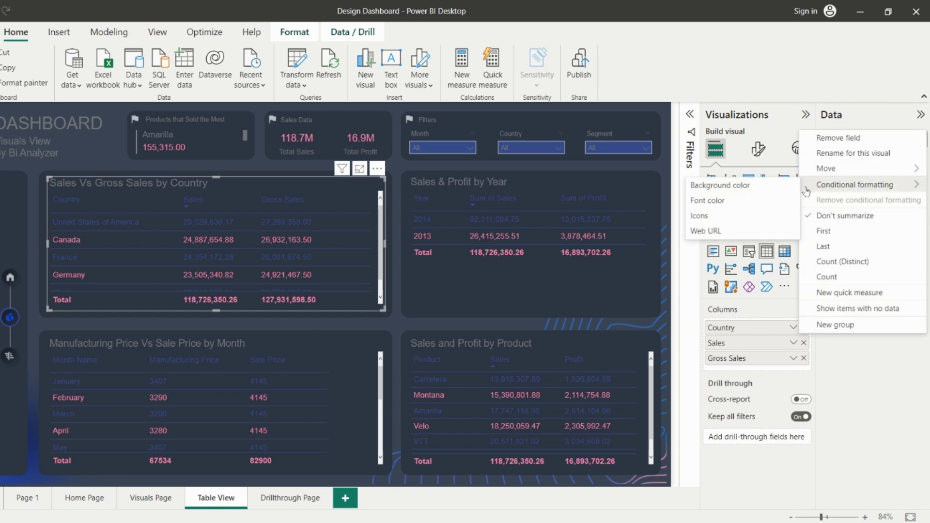
pyautogui.click(726, 207)
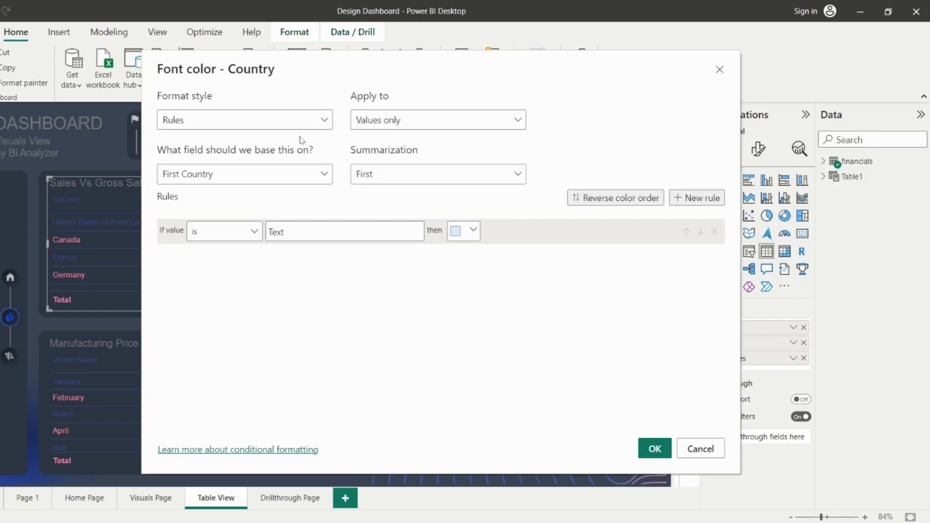
# Step: Add a rule so Country values equal to Canada show in gold
pyautogui.click(278, 122)
pyautogui.click(368, 120)
pyautogui.click(367, 121)
pyautogui.click(367, 120)
pyautogui.click(308, 229)
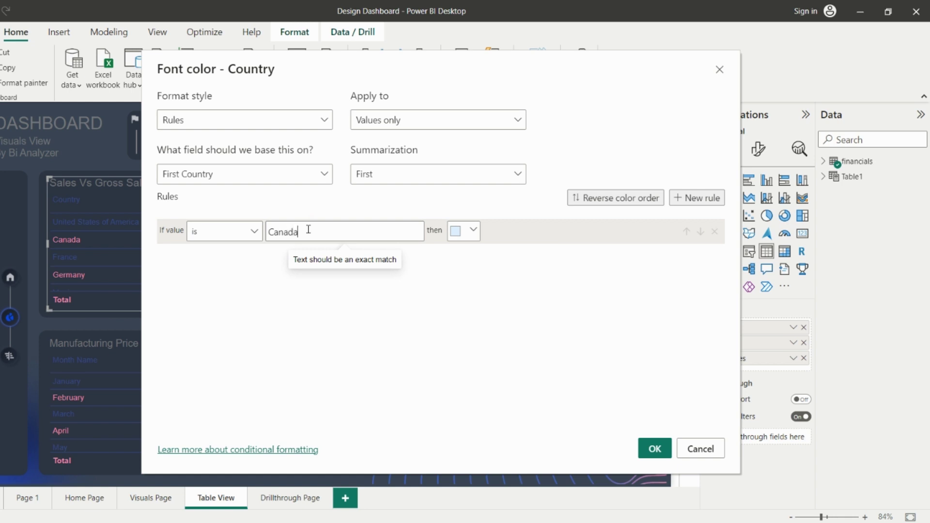
pyautogui.click(464, 231)
pyautogui.click(606, 264)
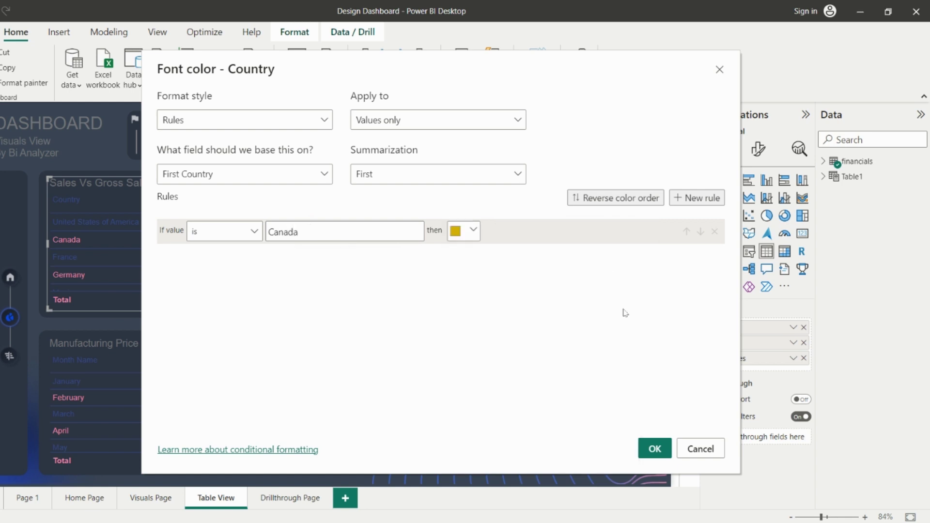
pyautogui.click(656, 448)
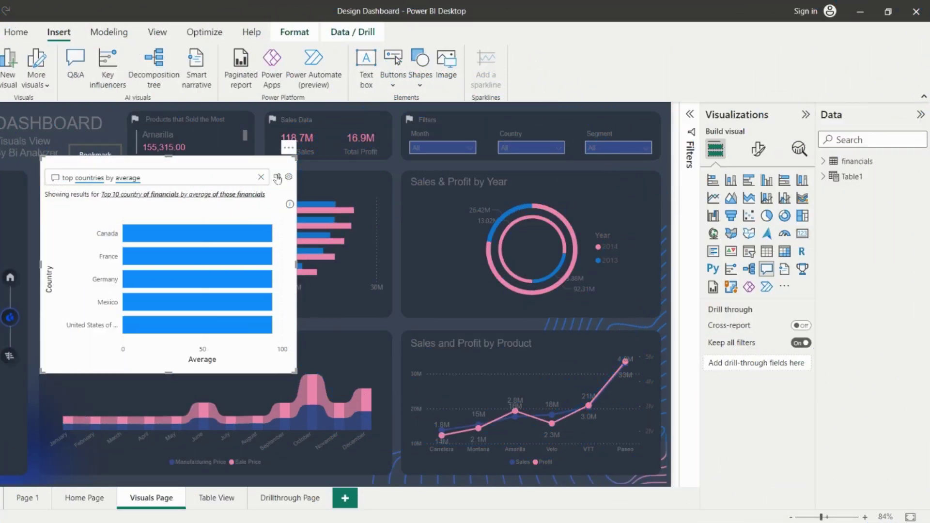
# Step: Convert the Q&A answer to an Average by Country bar chart, then move and resize it wider and shorter
pyautogui.click(277, 177)
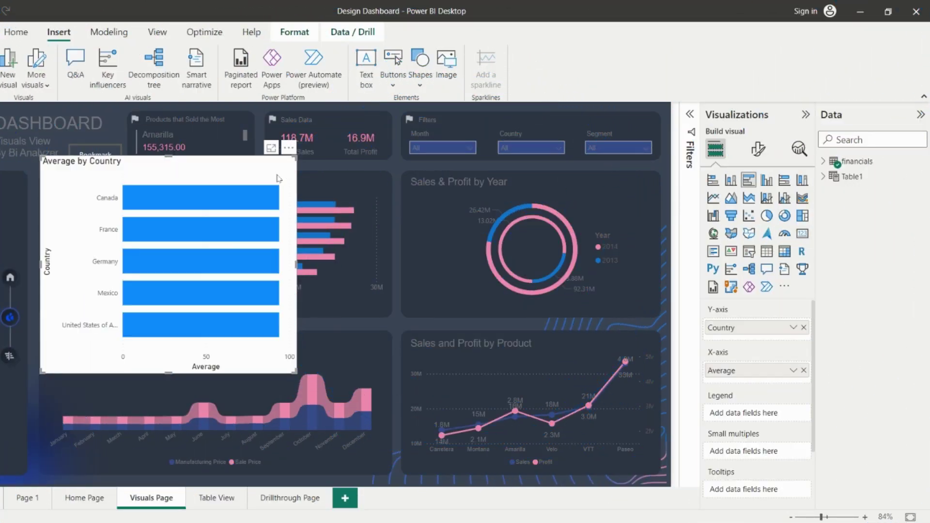
pyautogui.moveTo(276, 336)
pyautogui.mouseDown()
pyautogui.moveTo(281, 315)
pyautogui.moveTo(498, 364)
pyautogui.moveTo(267, 339)
pyautogui.mouseUp()
pyautogui.moveTo(304, 402); pyautogui.dragTo(368, 311)
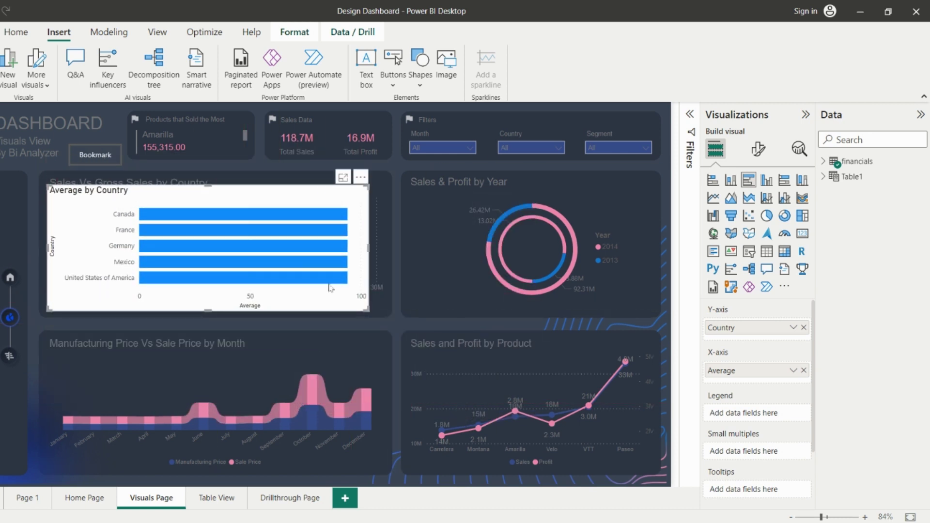
pyautogui.moveTo(332, 276); pyautogui.dragTo(379, 295)
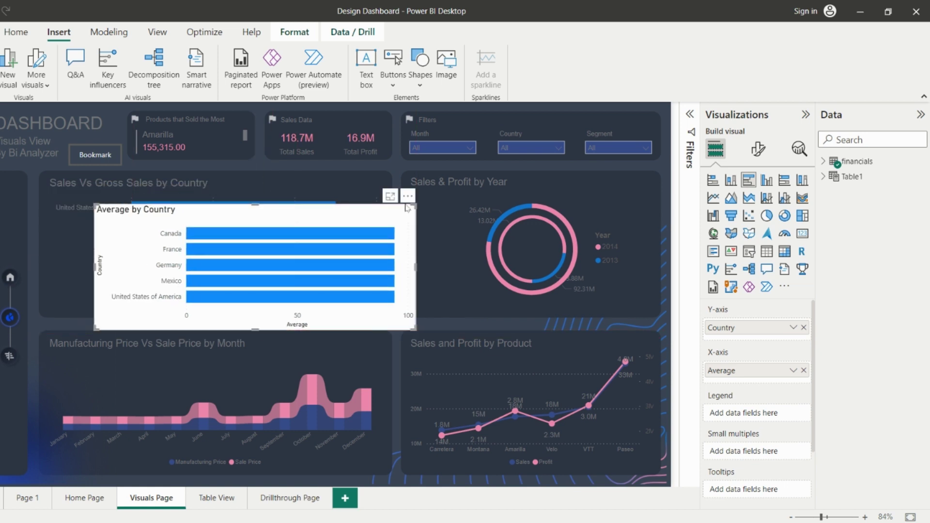
pyautogui.click(408, 196)
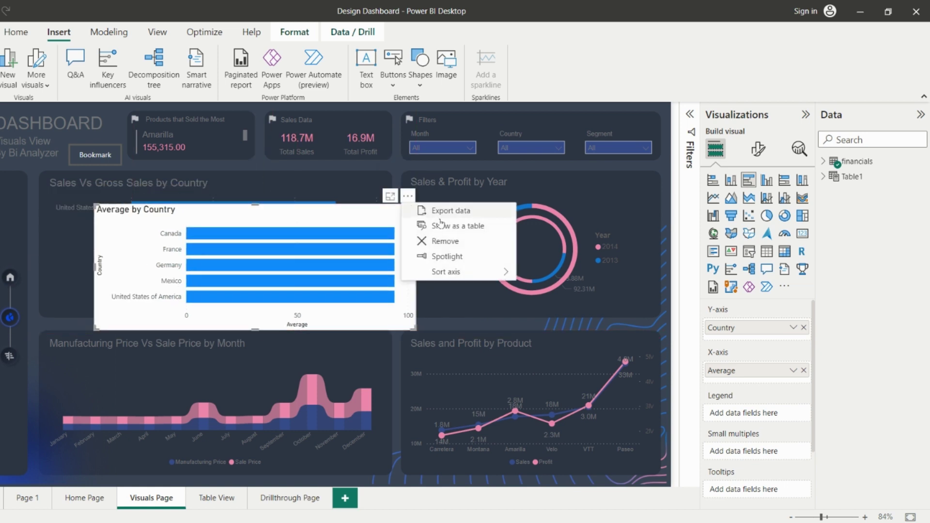
# Step: Replace the Average by Country chart with an enlarged Q&A visual showing top countries by average
pyautogui.click(444, 241)
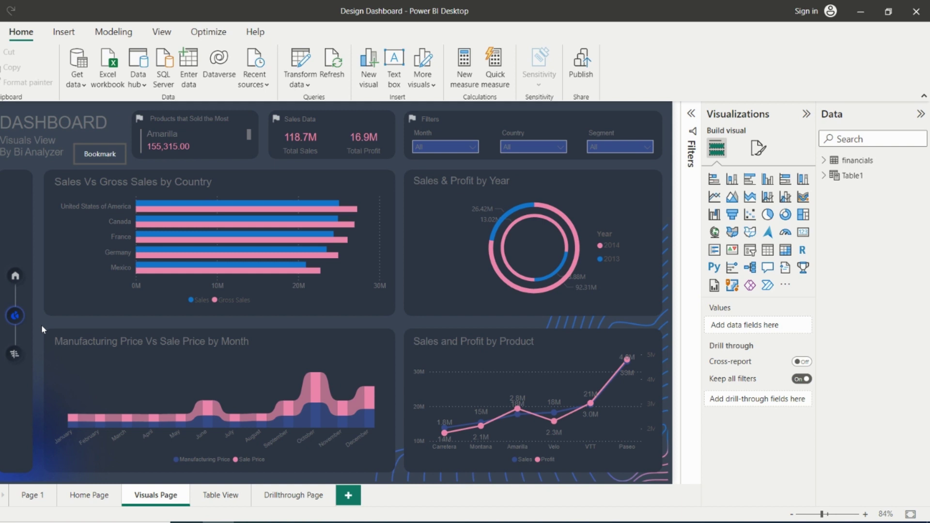
pyautogui.click(66, 37)
pyautogui.click(81, 73)
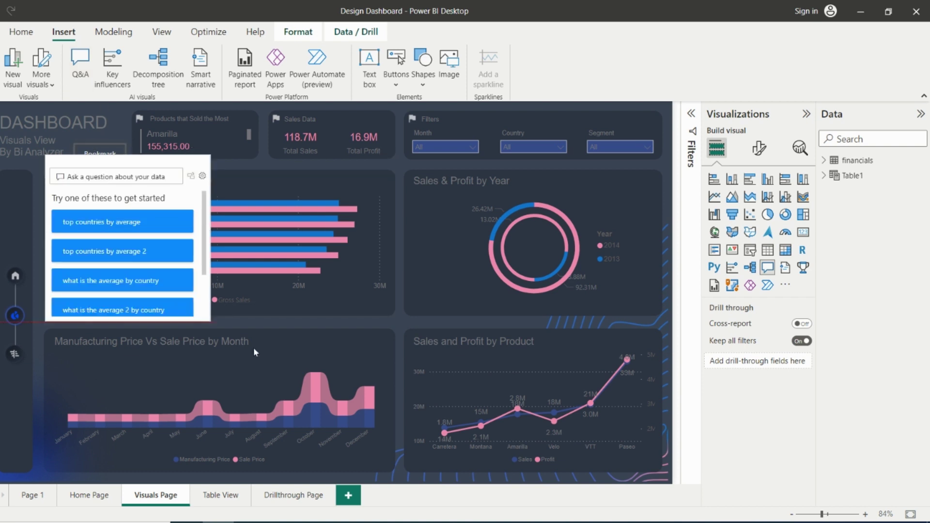
pyautogui.moveTo(204, 312); pyautogui.dragTo(299, 371)
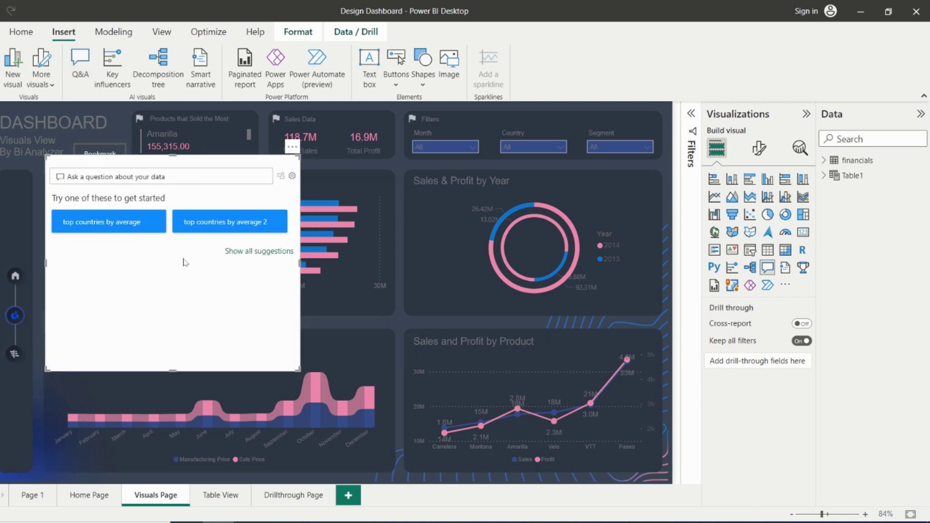
pyautogui.click(115, 231)
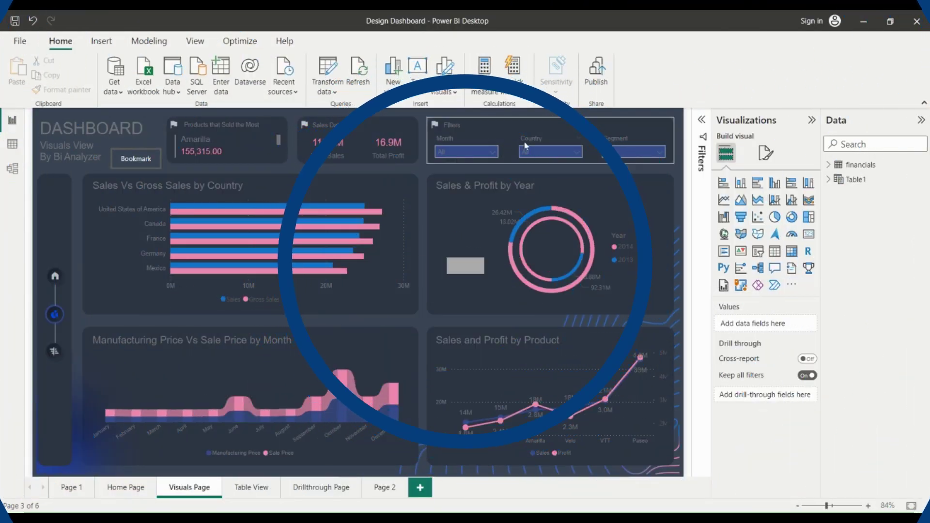
pyautogui.click(458, 124)
pyautogui.click(56, 279)
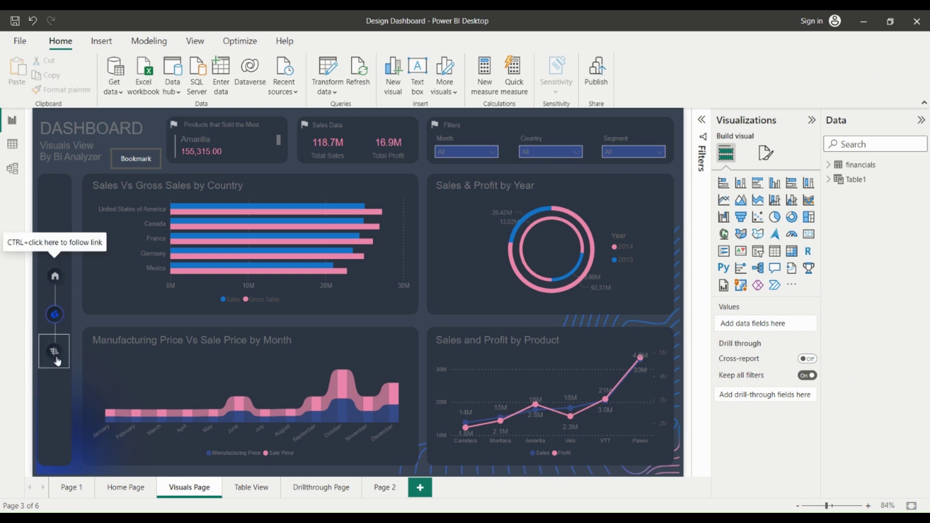
pyautogui.click(465, 152)
pyautogui.click(464, 152)
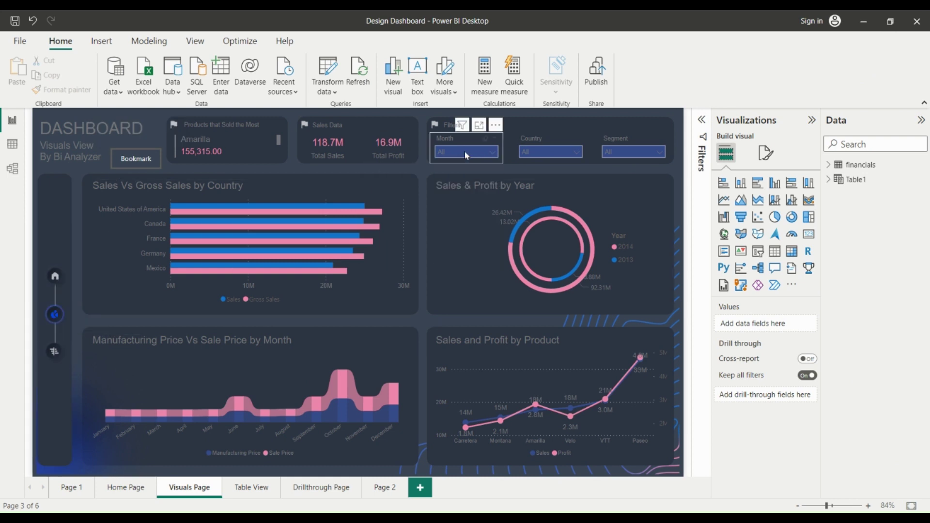
pyautogui.click(545, 152)
pyautogui.click(536, 154)
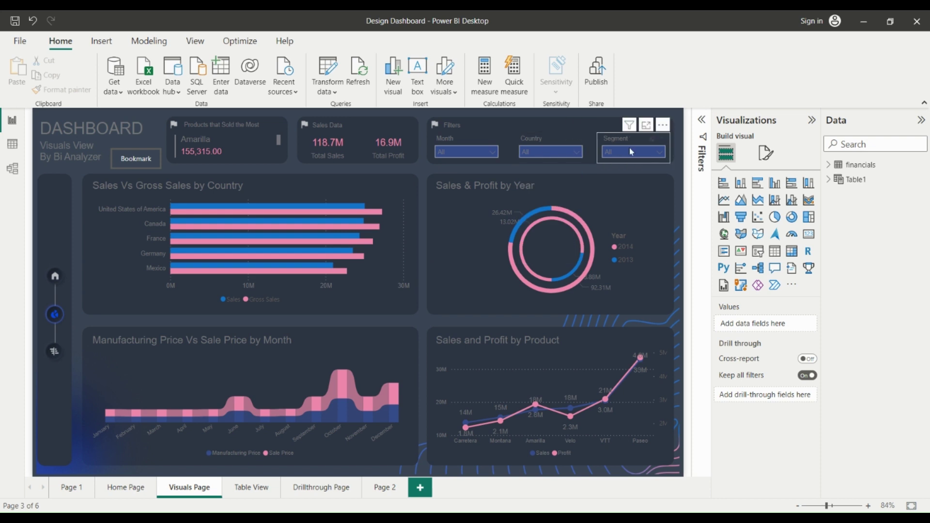
pyautogui.click(629, 152)
pyautogui.click(242, 487)
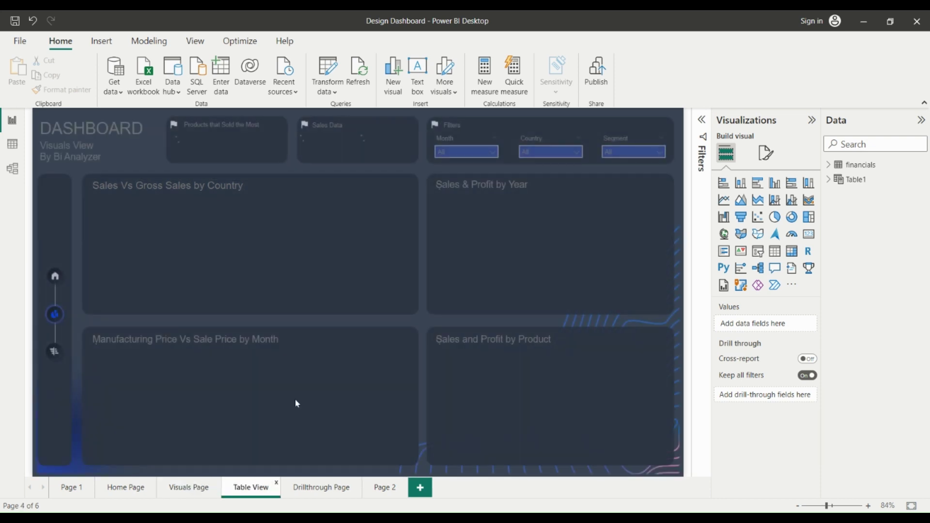
pyautogui.click(465, 152)
pyautogui.click(540, 156)
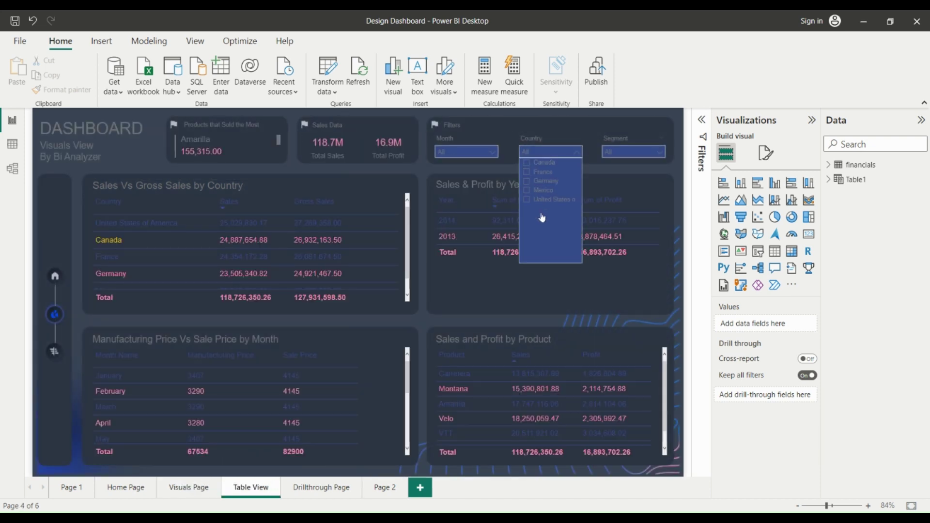
pyautogui.click(290, 170)
pyautogui.hotkey('ctrl', 'pageup')
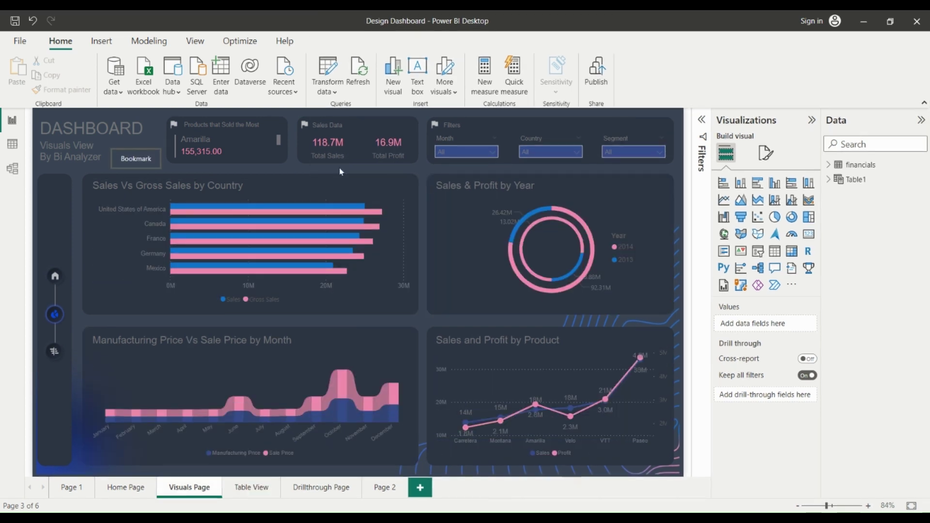
pyautogui.click(477, 152)
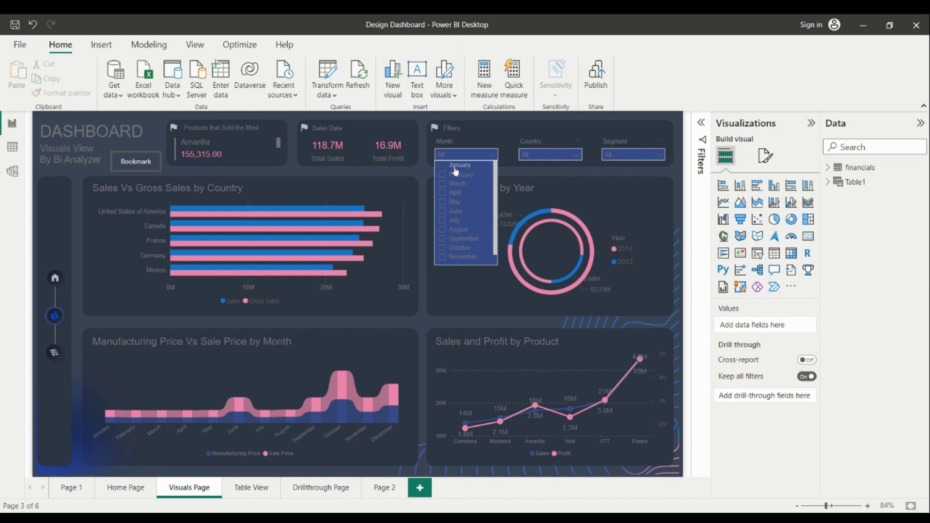
pyautogui.click(456, 163)
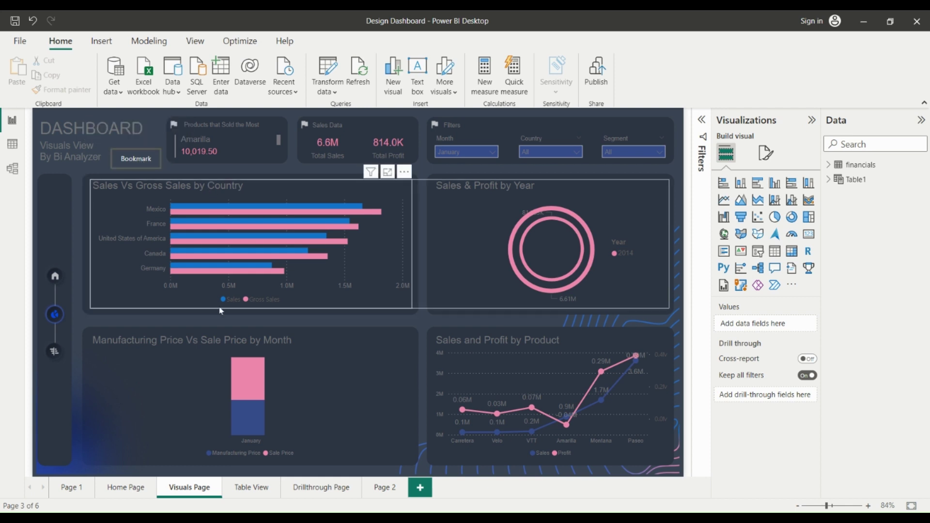
pyautogui.keyDown('ctrl'); pyautogui.click(158, 165); pyautogui.keyUp('ctrl')
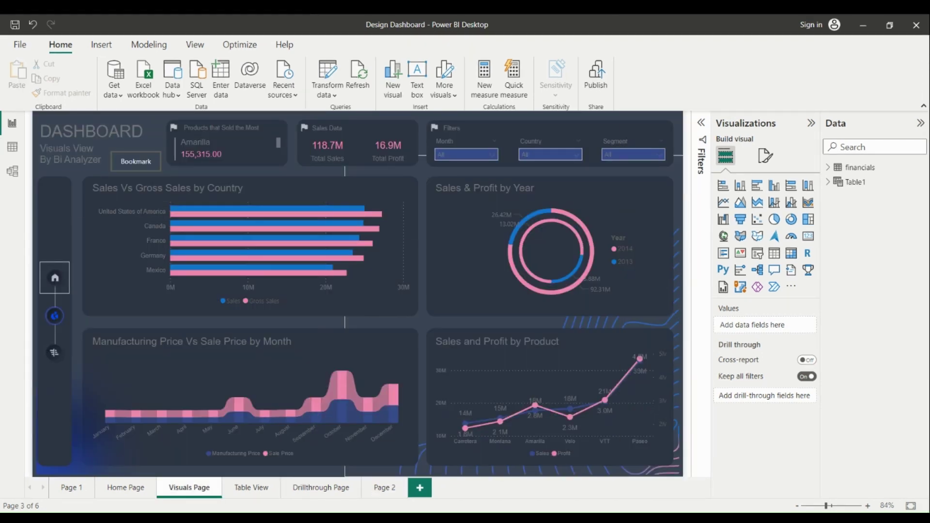
# Step: Review the Sales Vs Gross Sales by Country bar colours without changing them
pyautogui.click(124, 280)
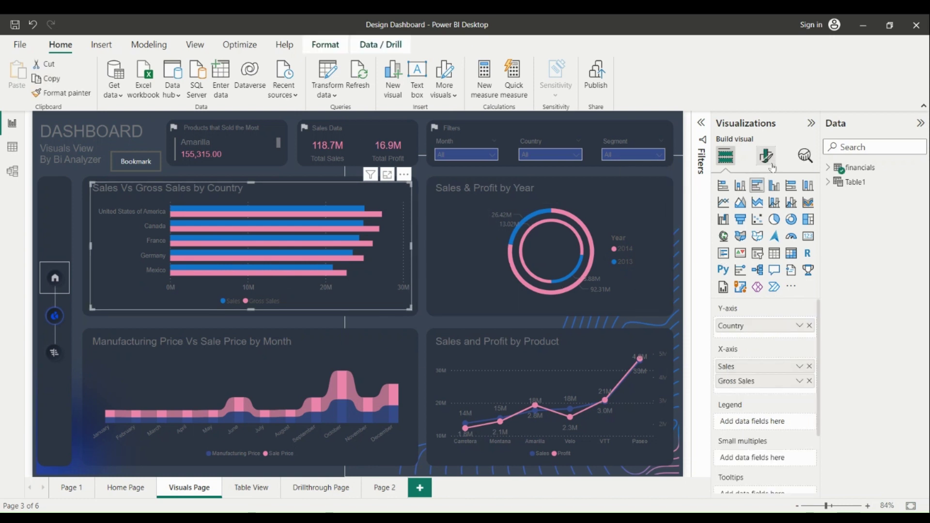
pyautogui.click(766, 155)
pyautogui.click(750, 388)
pyautogui.scroll(-2, 749, 418)
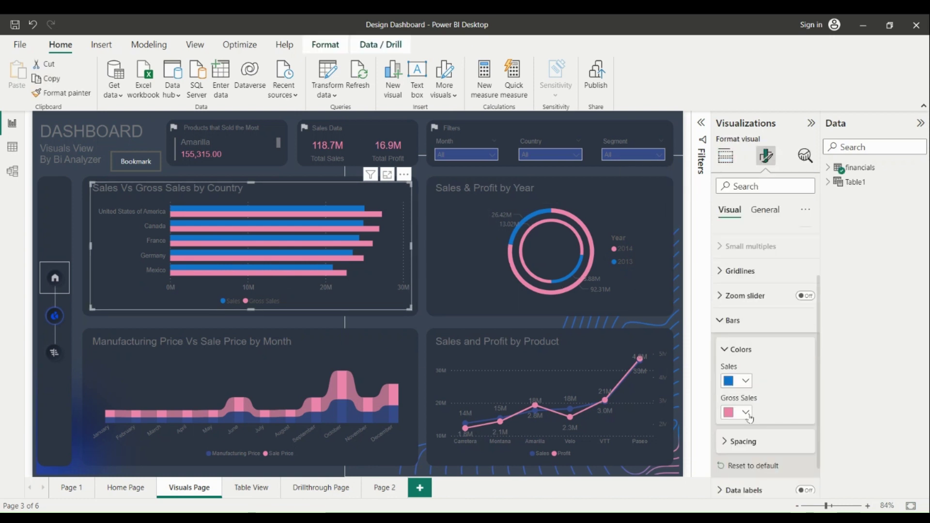
pyautogui.click(742, 386)
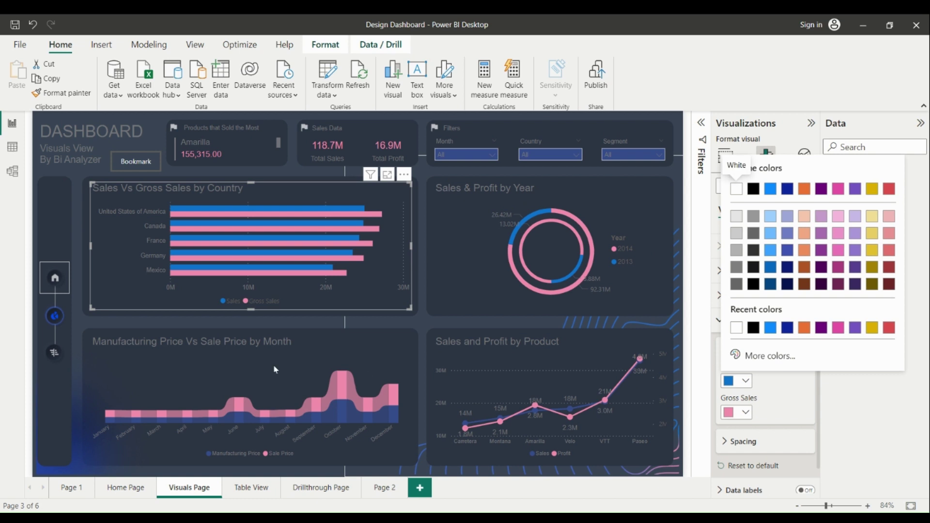
pyautogui.click(165, 379)
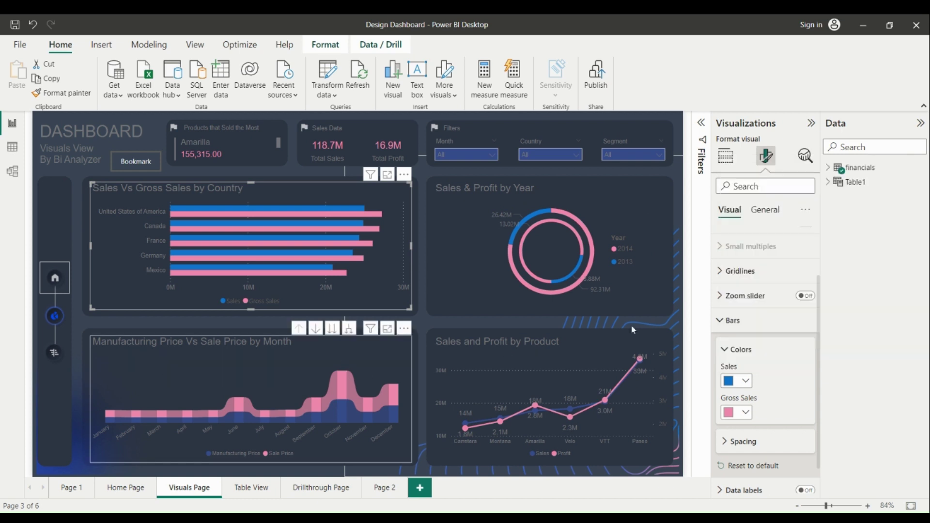
# Step: Check the ribbon colours of Manufacturing Price Vs Sale Price by Month, then view its General settings
pyautogui.click(163, 376)
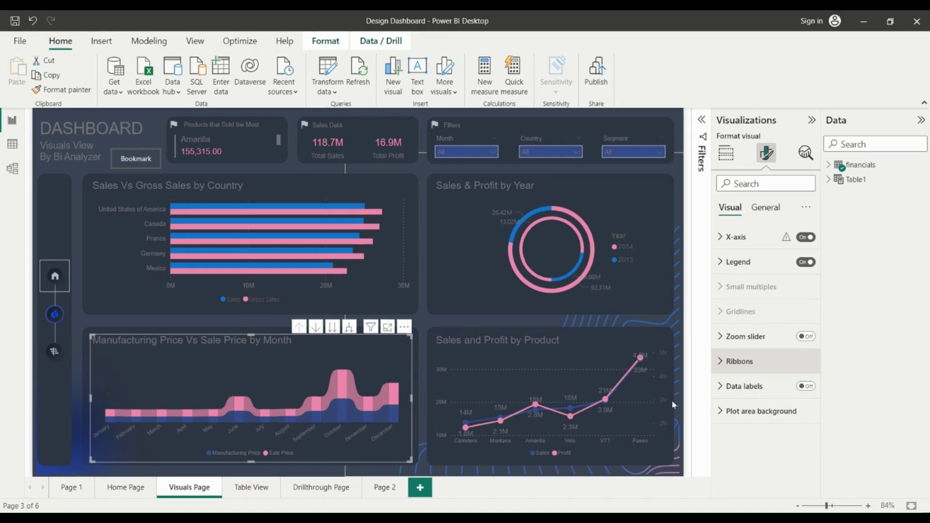
pyautogui.click(740, 361)
pyautogui.scroll(-2, 735, 380)
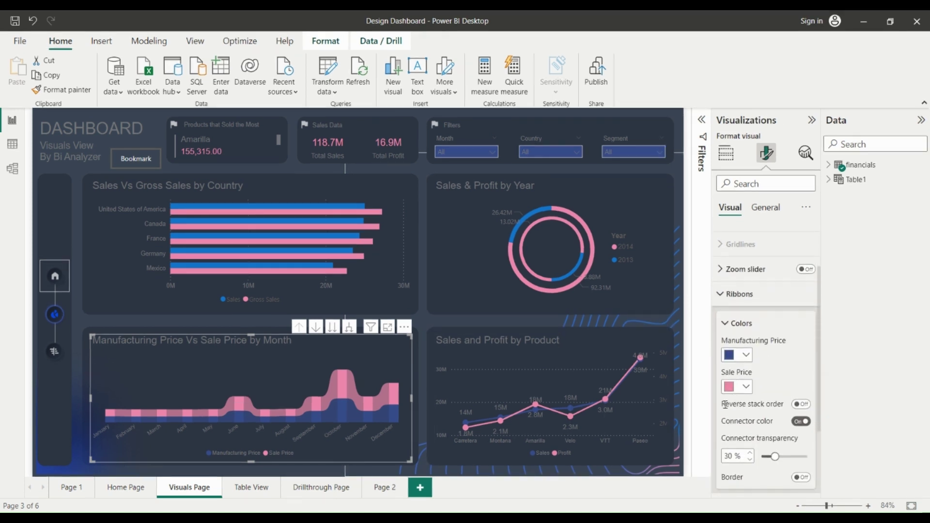
pyautogui.click(749, 303)
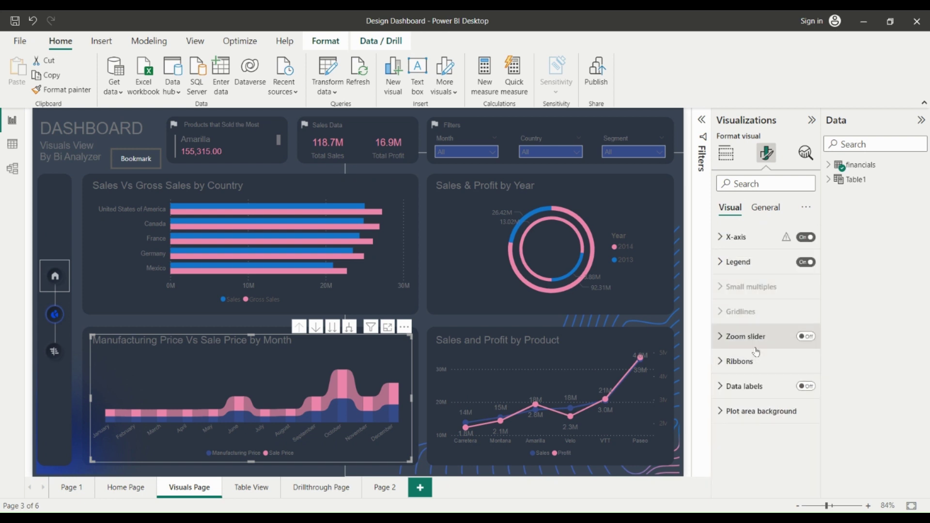
pyautogui.click(773, 209)
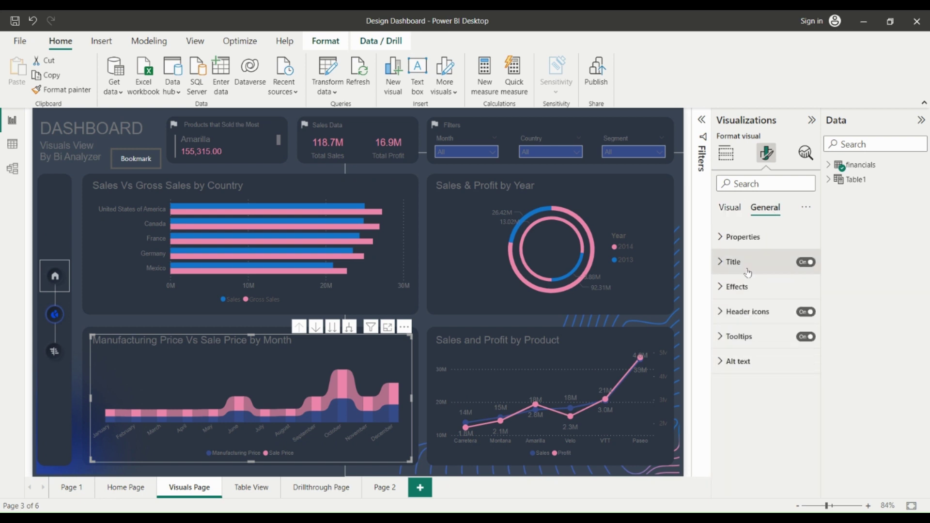
# Step: Compare title settings across the Sales and Profit chart, Month slicer and Total Sales card
pyautogui.click(749, 275)
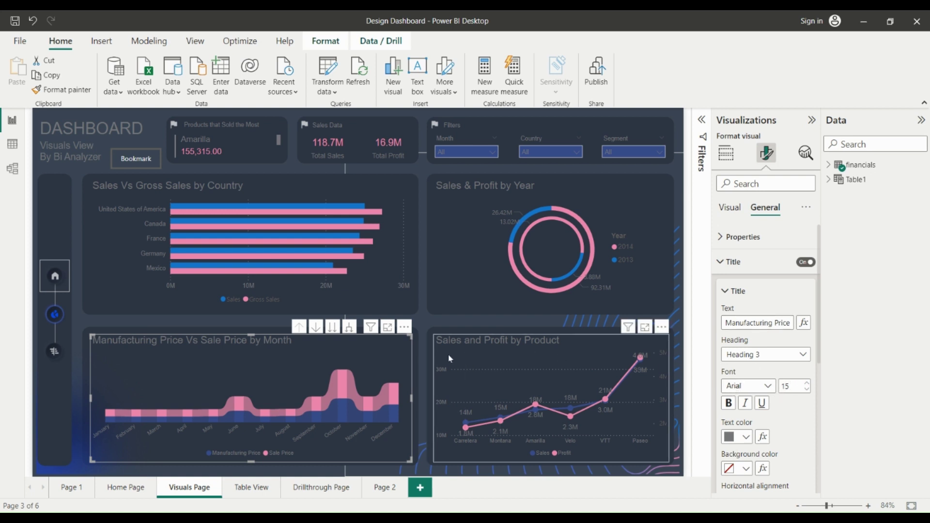
pyautogui.click(555, 355)
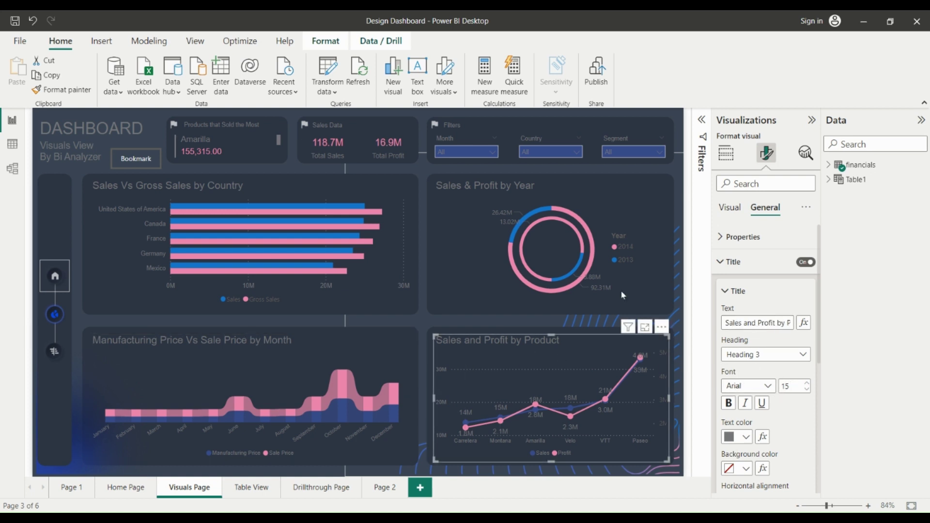
pyautogui.click(493, 162)
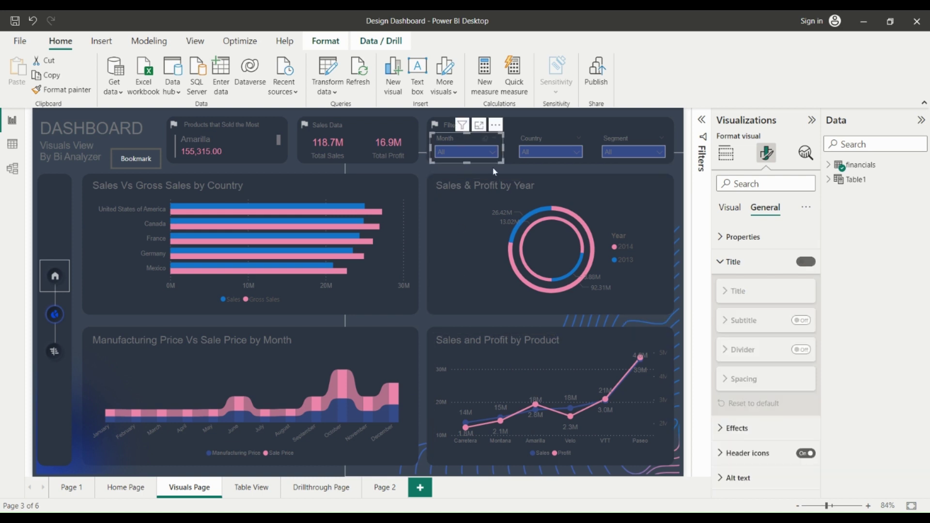
pyautogui.click(329, 147)
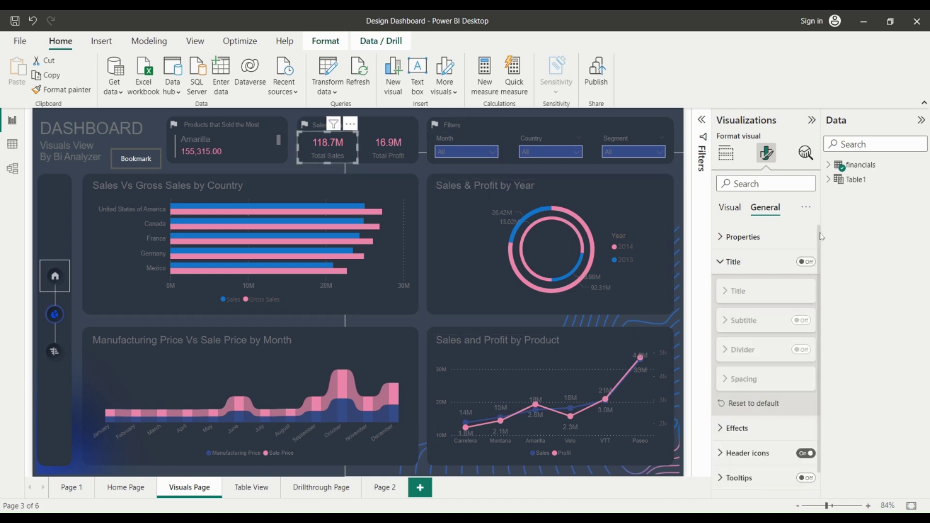
pyautogui.click(734, 262)
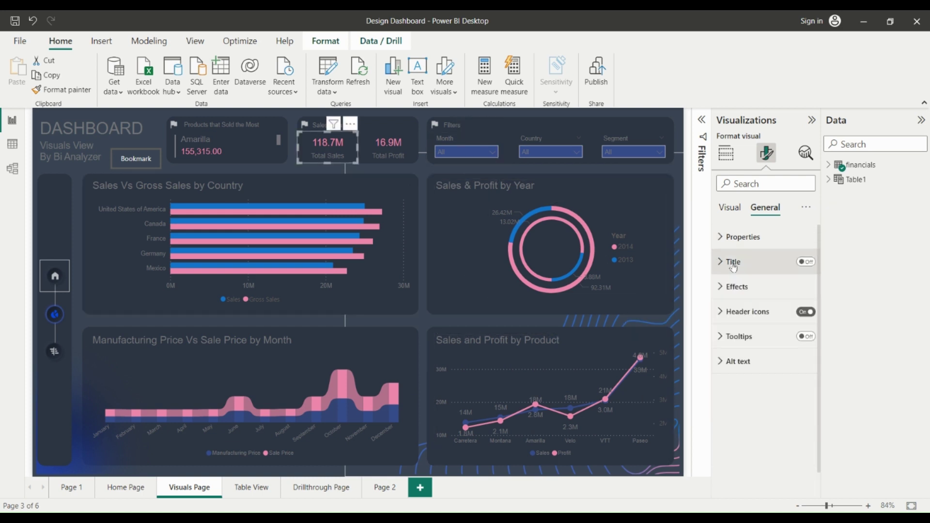
# Step: Reselect the Sales Vs Gross Sales by Country chart, then the Products that Sold the Most text box
pyautogui.click(139, 275)
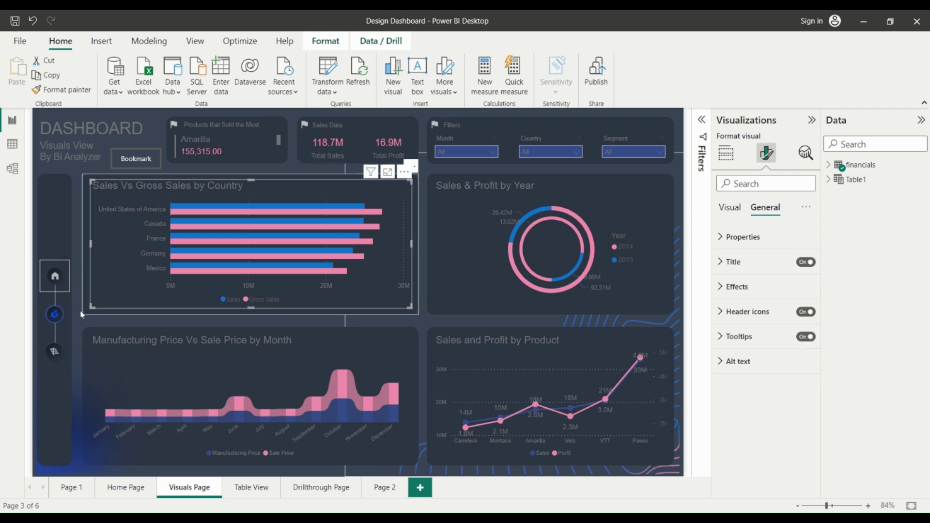
pyautogui.click(76, 307)
pyautogui.click(135, 273)
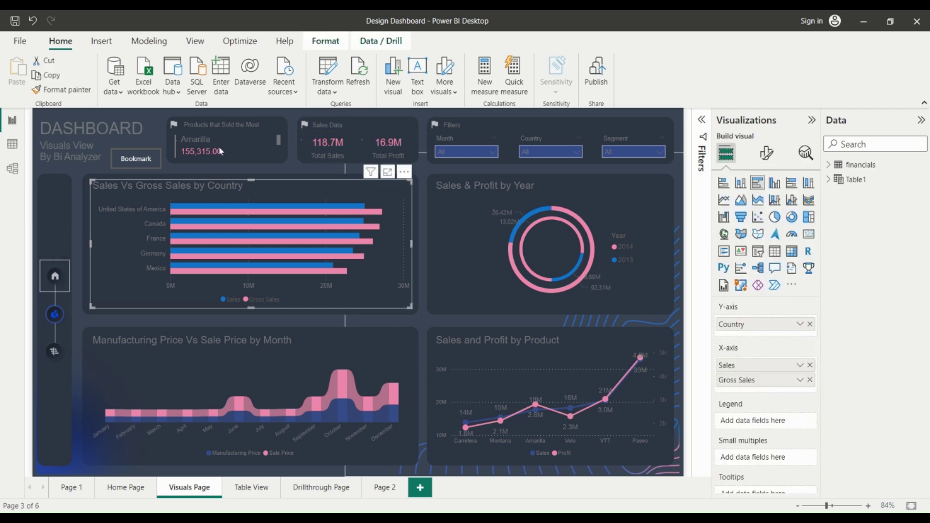
pyautogui.click(269, 138)
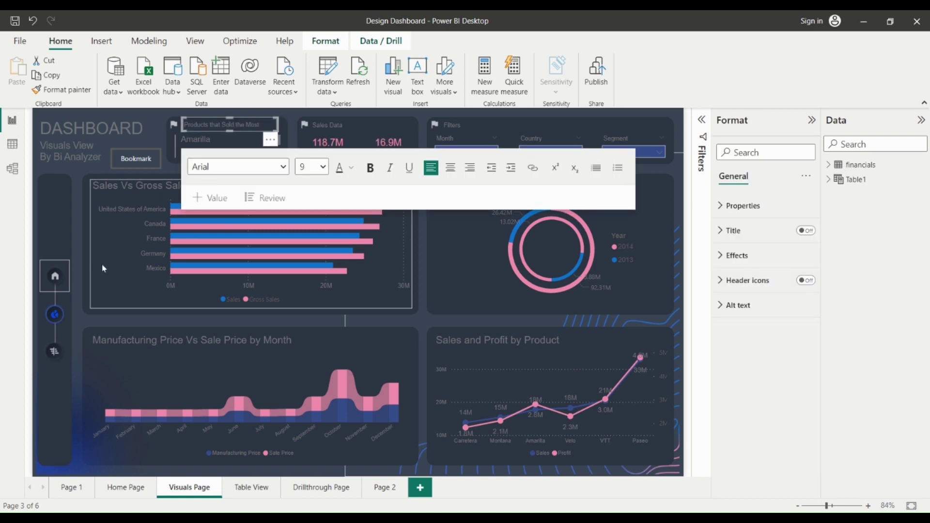
# Step: Select the background shape behind the bar chart, then clear the selection
pyautogui.click(87, 263)
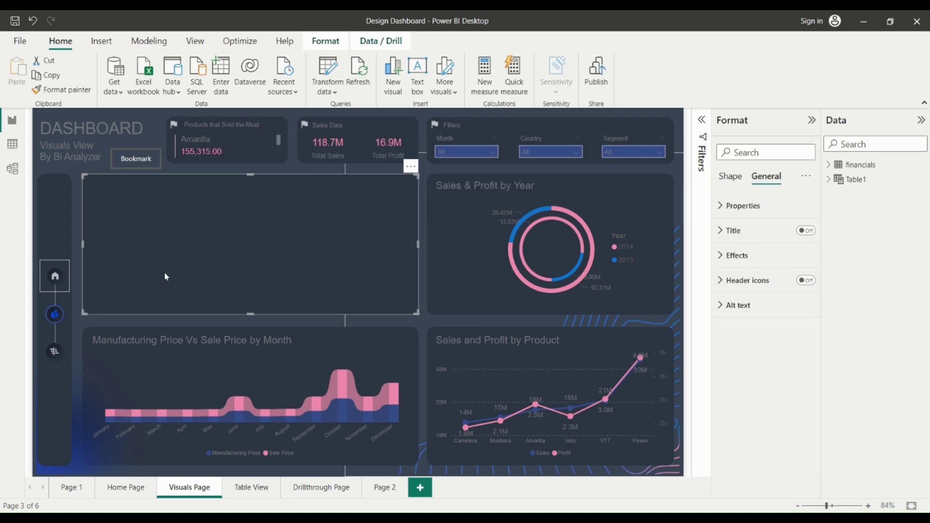
pyautogui.click(171, 323)
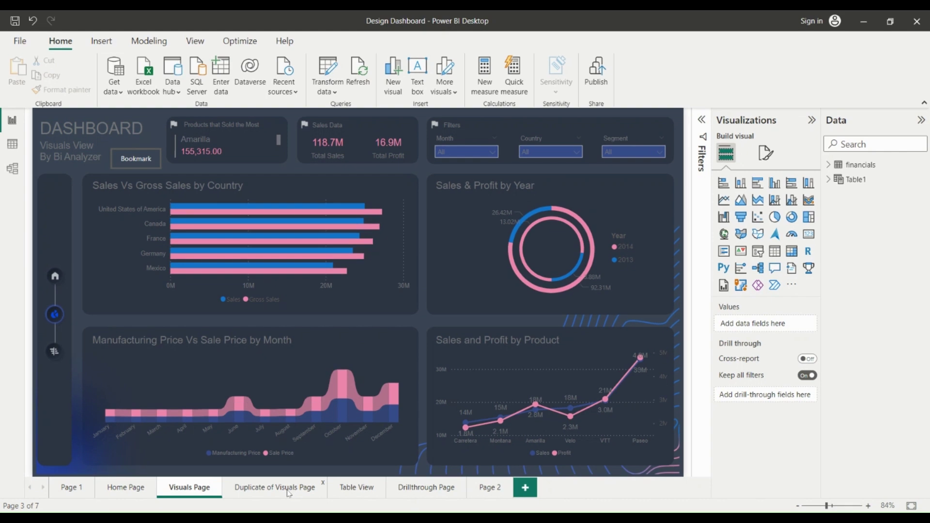
pyautogui.click(289, 489)
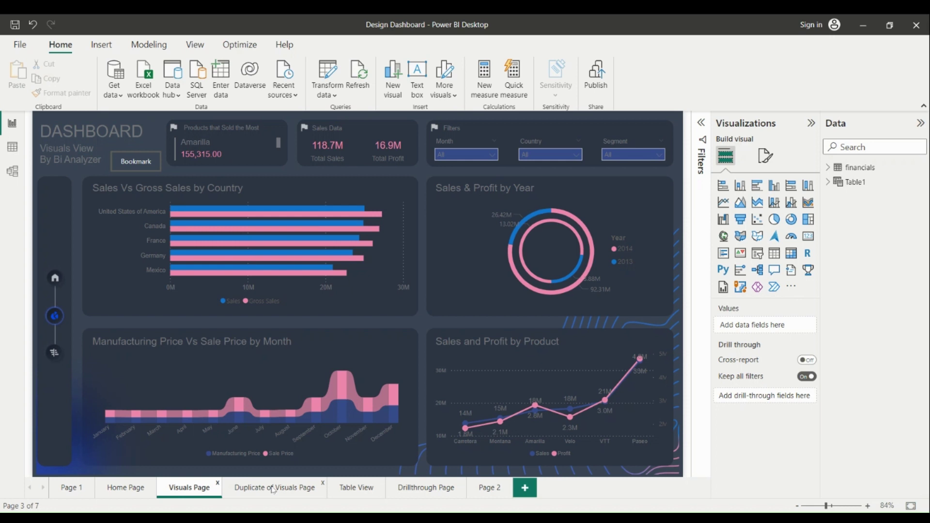
pyautogui.click(274, 487)
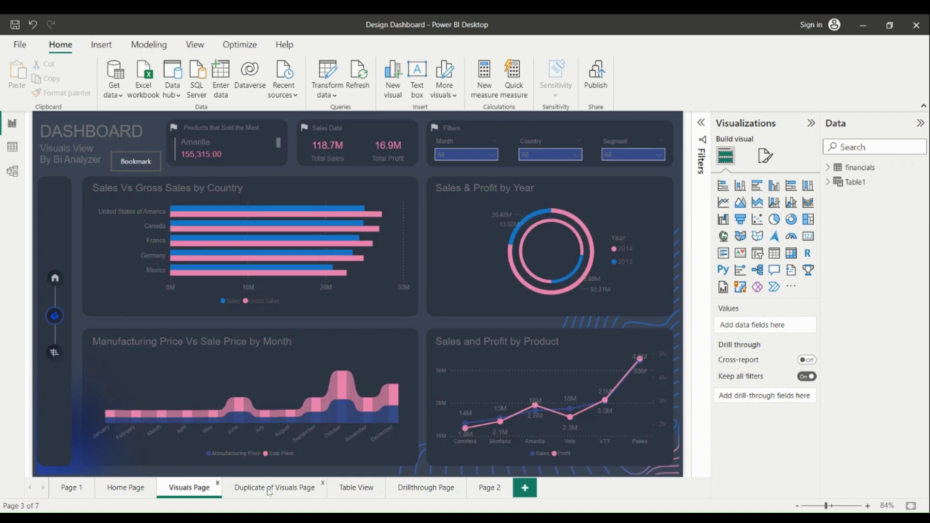
pyautogui.click(269, 489)
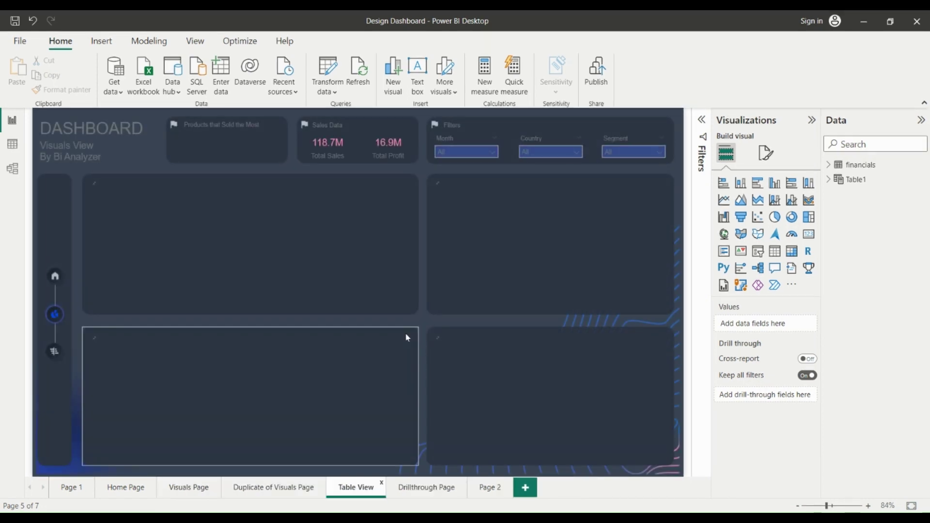